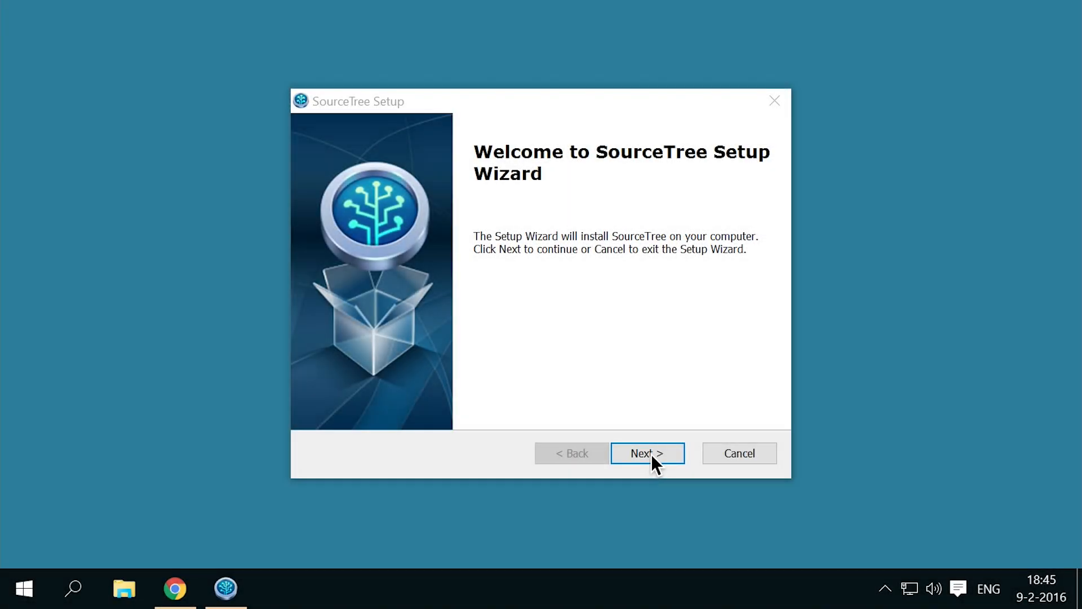
Step: Install SourceTree to the default folder, approve the prompt, and finish with Launch SourceTree checked
{"action": "left_click", "coordinate": [651, 454]}
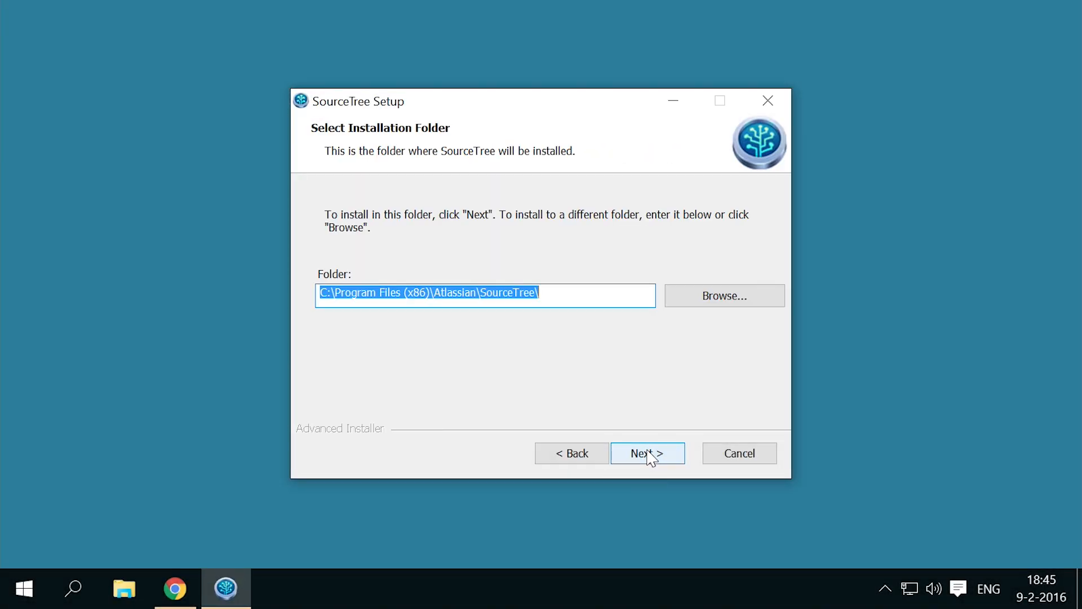
{"action": "left_click", "coordinate": [648, 453]}
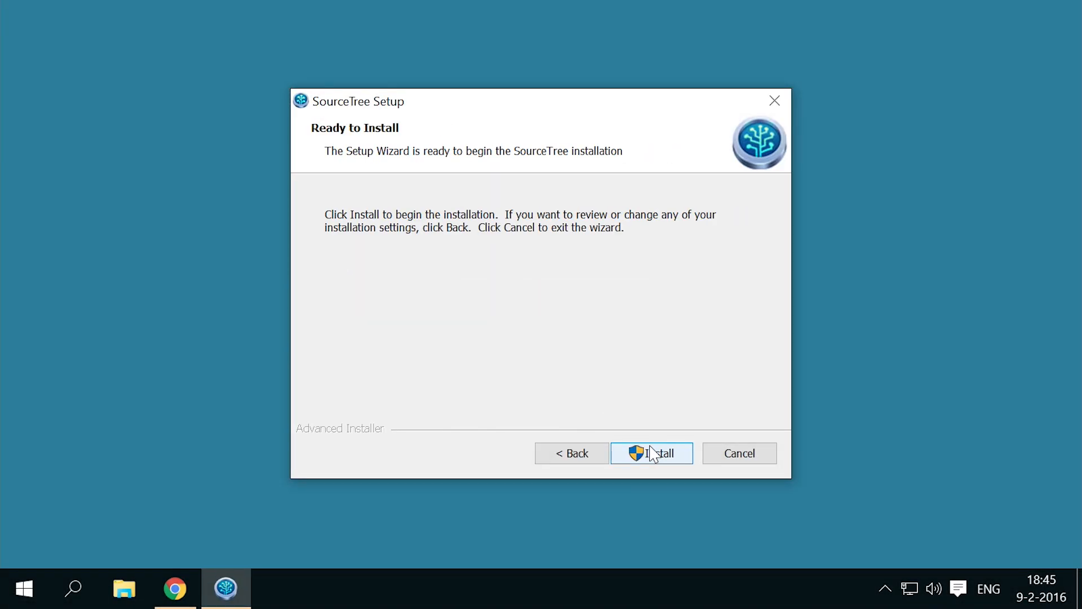
{"action": "left_click", "coordinate": [652, 454]}
{"action": "left_click", "coordinate": [626, 339]}
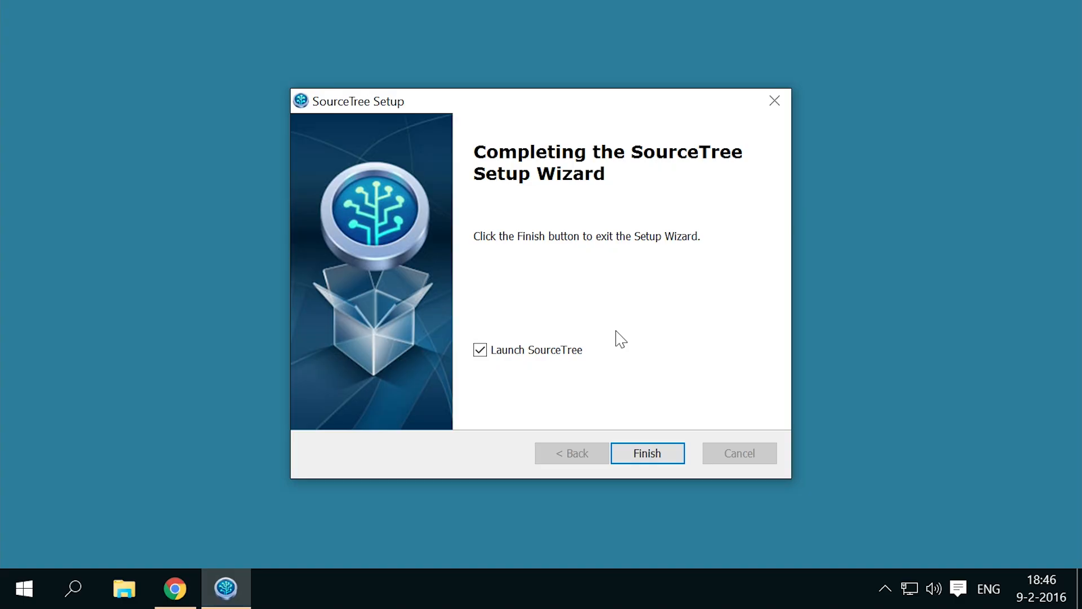
{"action": "left_click", "coordinate": [647, 453]}
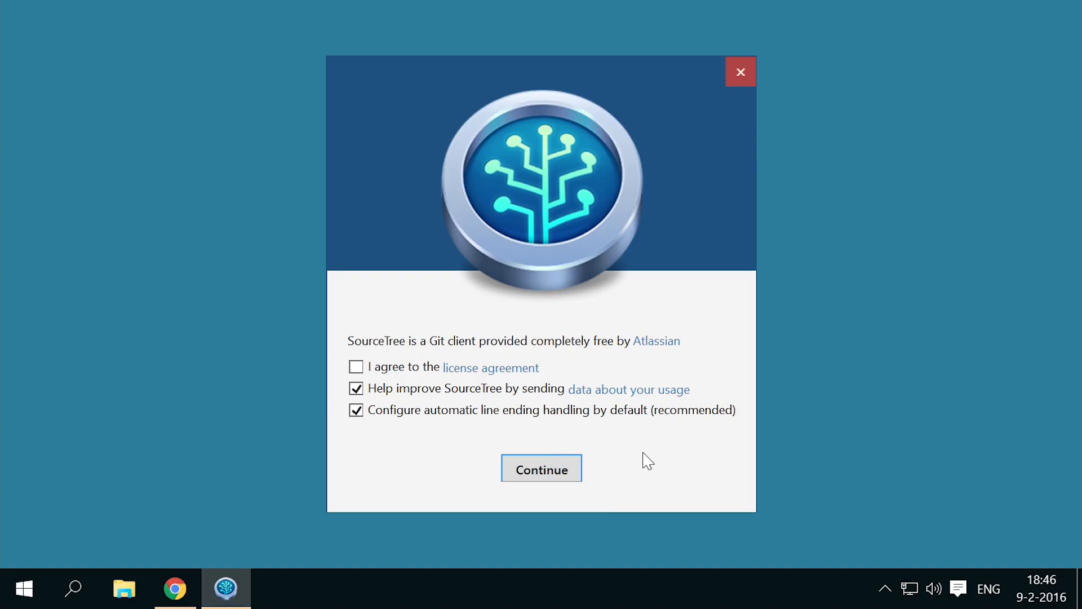
Step: Agree to the SourceTree license and continue to download the version control systems
{"action": "left_click", "coordinate": [357, 367]}
{"action": "left_click", "coordinate": [542, 470]}
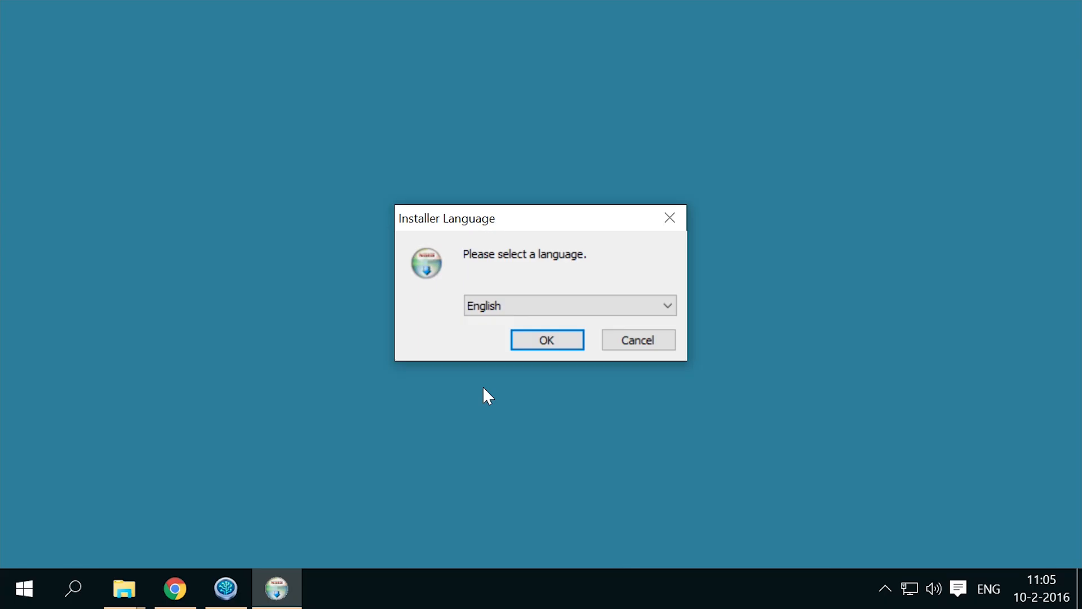
Step: Run KDiff3 Setup in English, accept its license, exclude Translations, and install for all users
{"action": "left_click", "coordinate": [546, 339]}
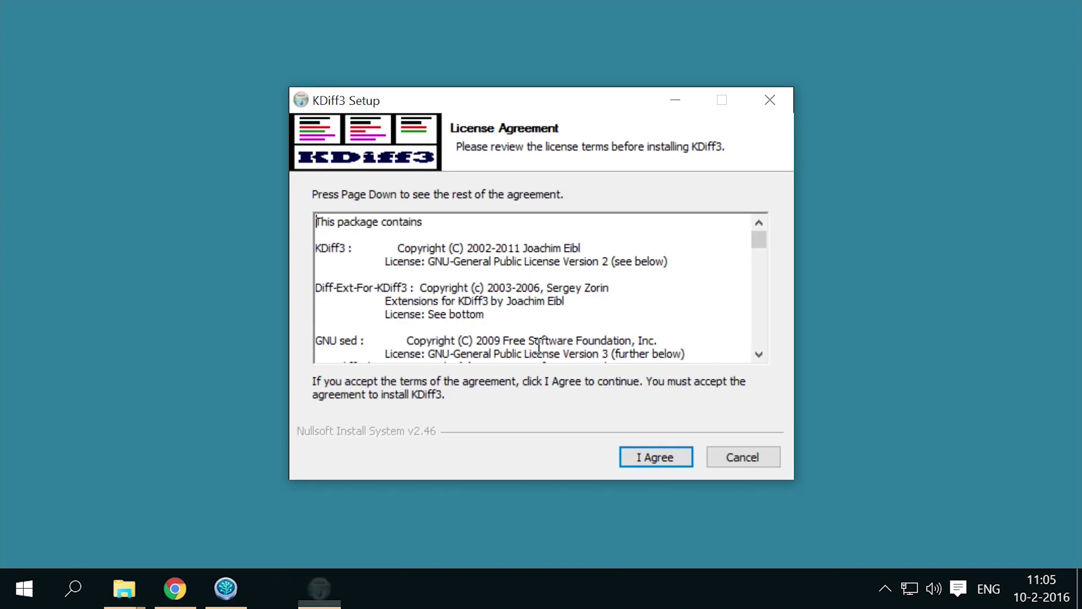
{"action": "left_click", "coordinate": [656, 457]}
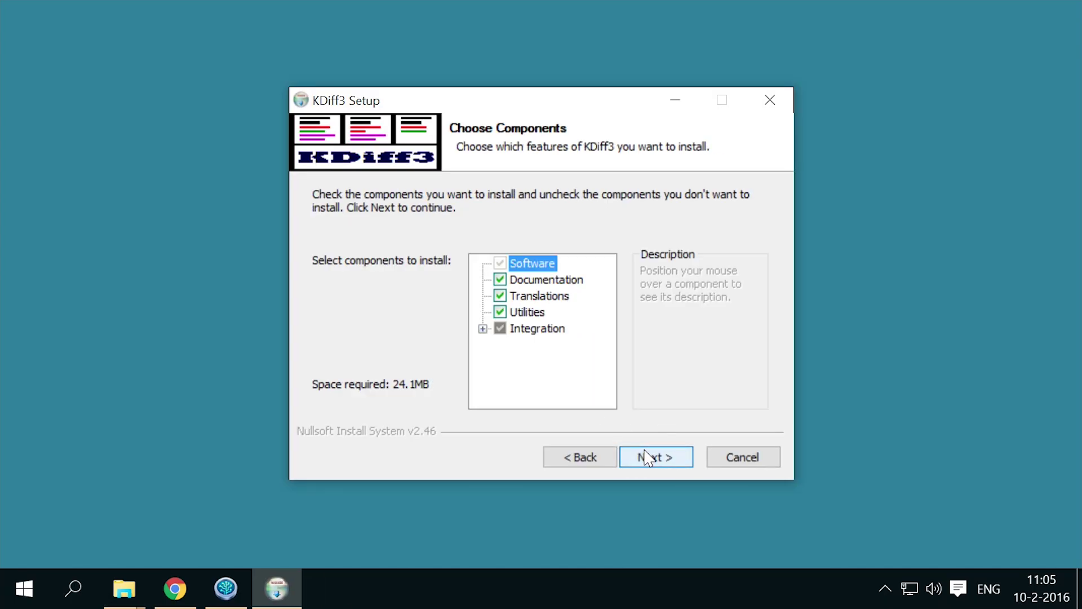
{"action": "left_click", "coordinate": [500, 295]}
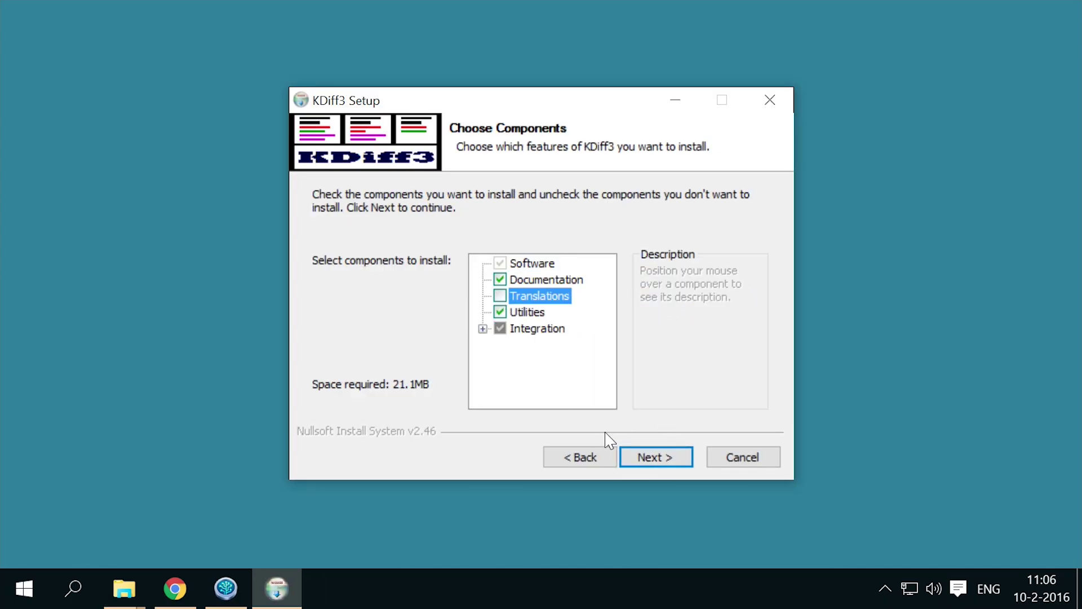
{"action": "left_click", "coordinate": [657, 464]}
{"action": "left_click", "coordinate": [653, 462]}
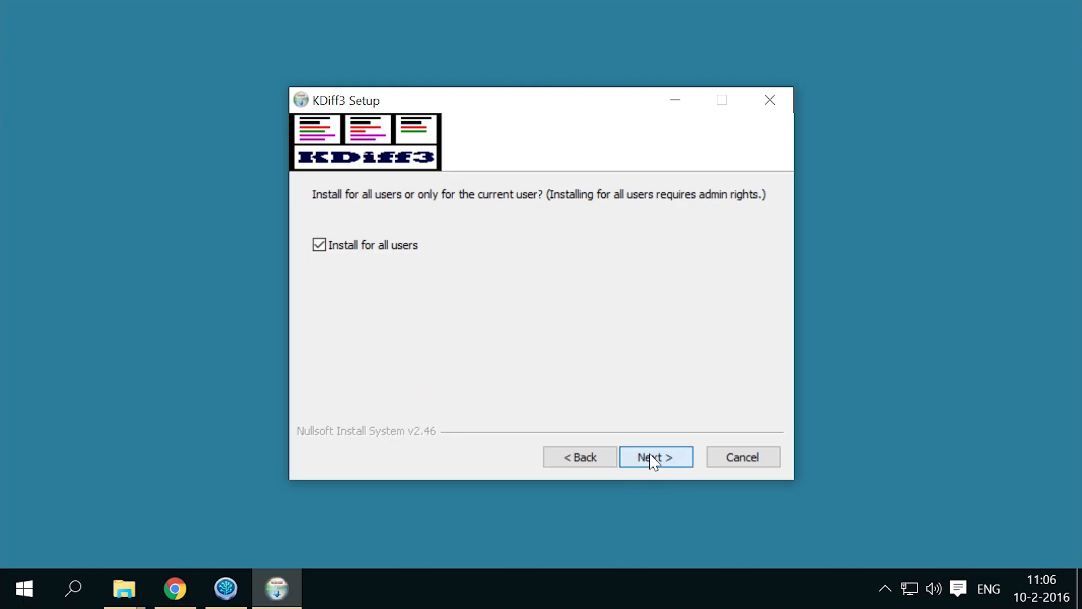
{"action": "left_click", "coordinate": [654, 462]}
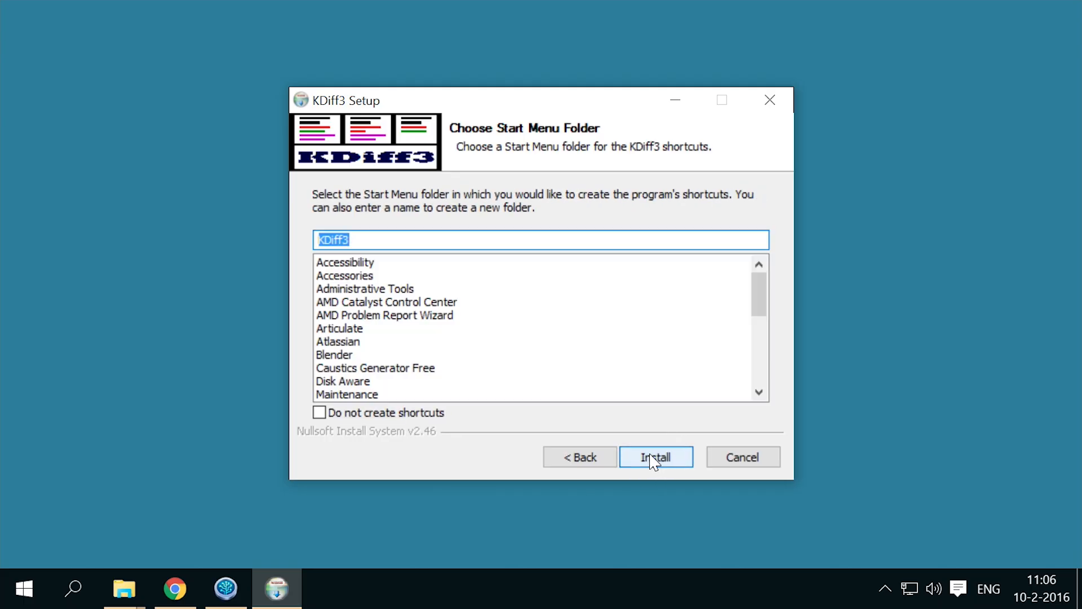
{"action": "left_click", "coordinate": [654, 462]}
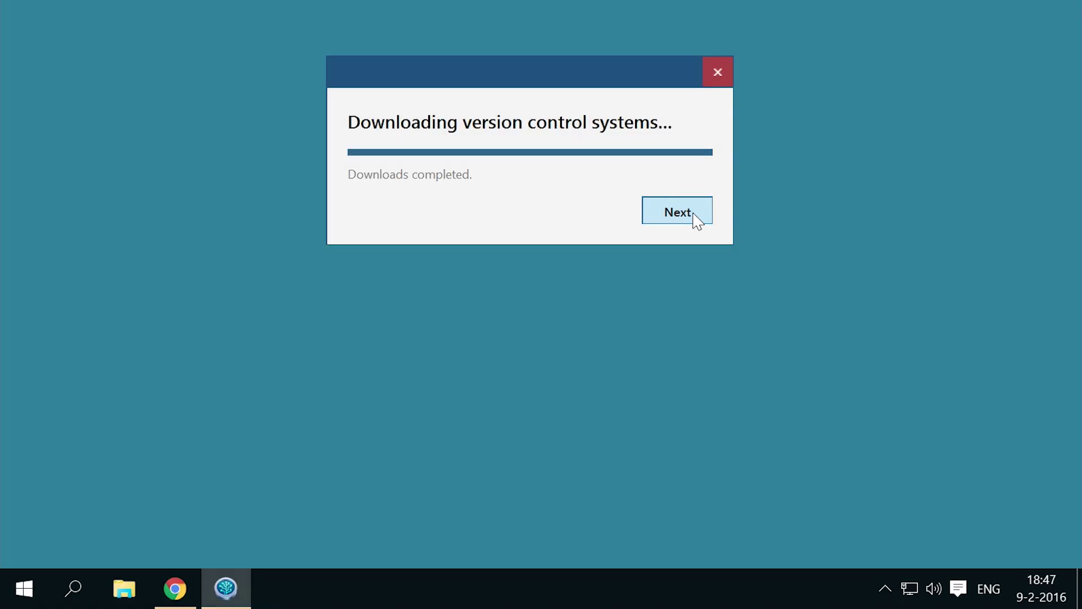
Step: Install the default global ignore file, glance at account types, and skip account setup
{"action": "left_click", "coordinate": [677, 211]}
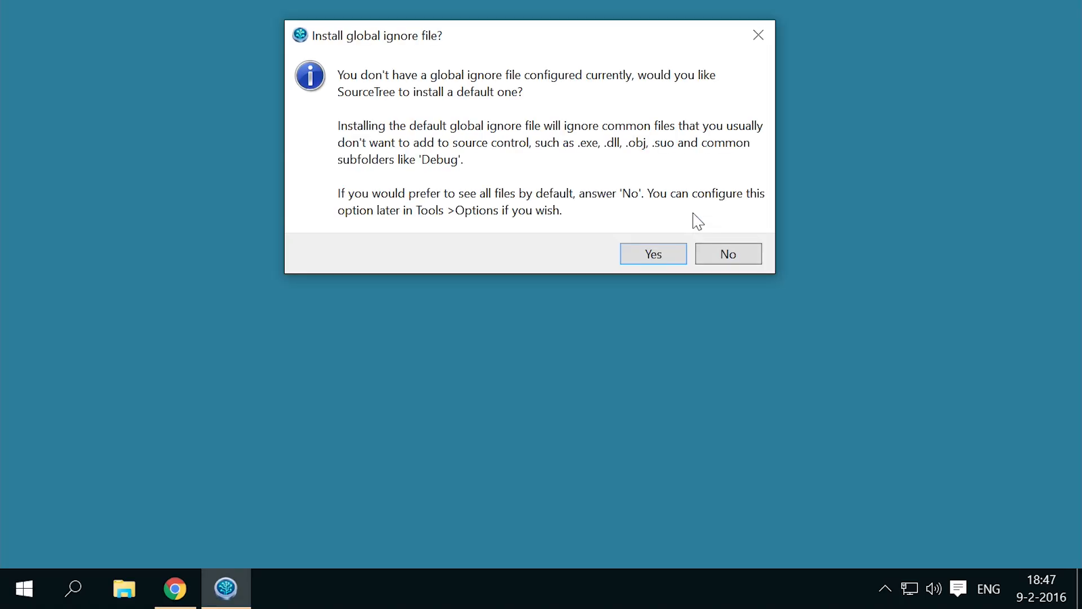
{"action": "left_click", "coordinate": [673, 254]}
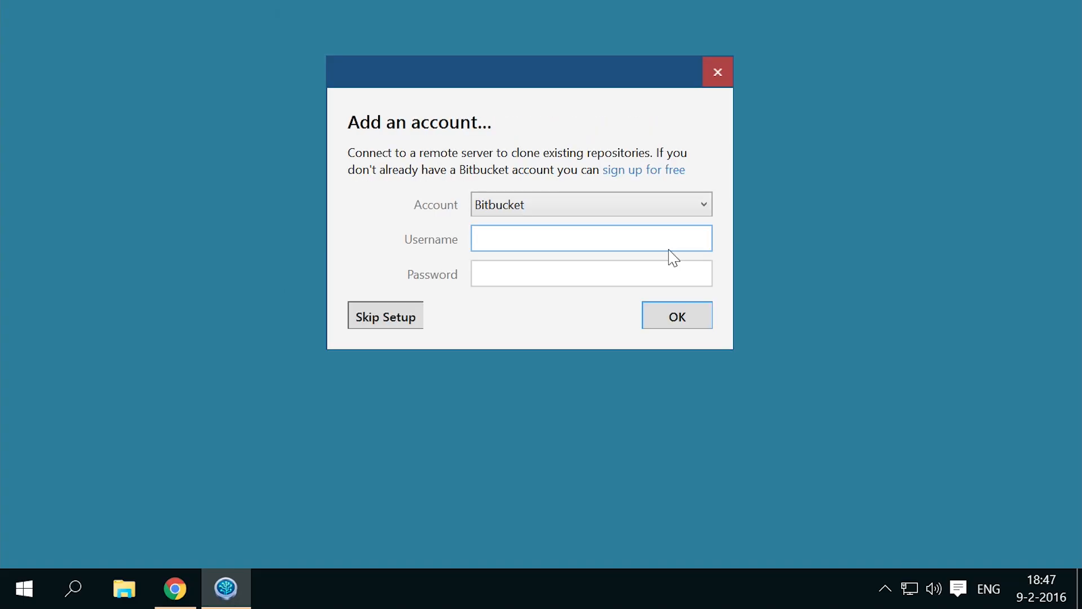
{"action": "left_click", "coordinate": [624, 205]}
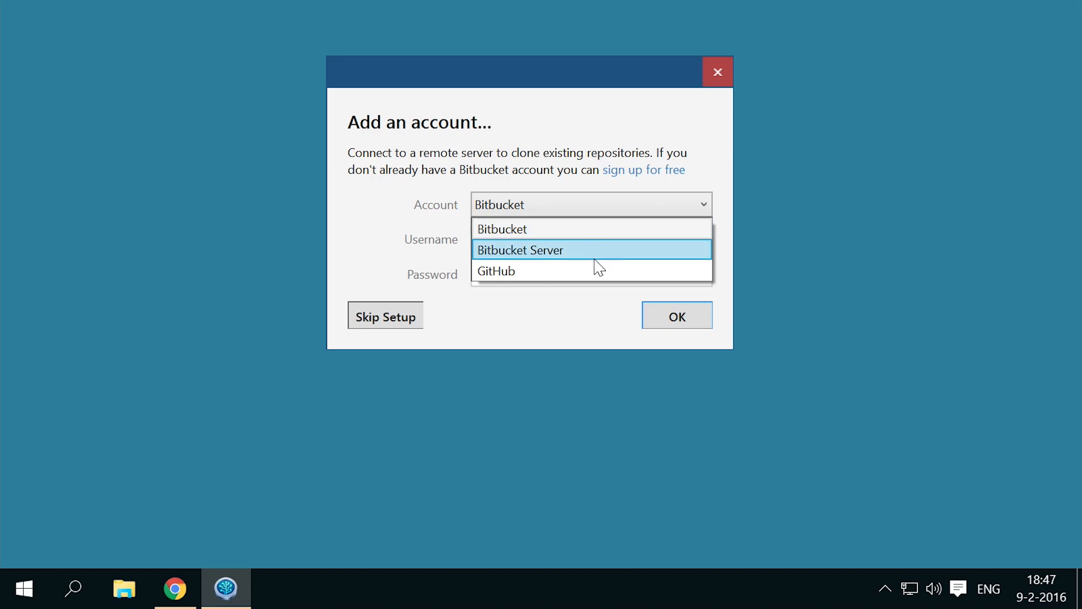
{"action": "left_click", "coordinate": [571, 314]}
{"action": "left_click", "coordinate": [386, 316]}
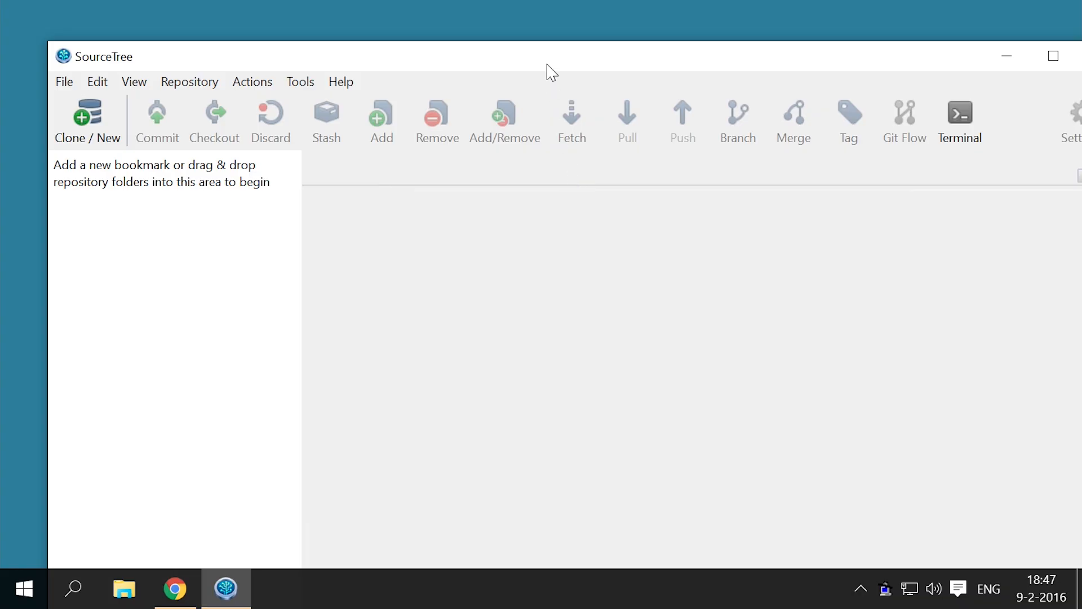
Step: Maximize SourceTree and create a new repository in Documents\GitTutorial
{"action": "double_click", "coordinate": [553, 63]}
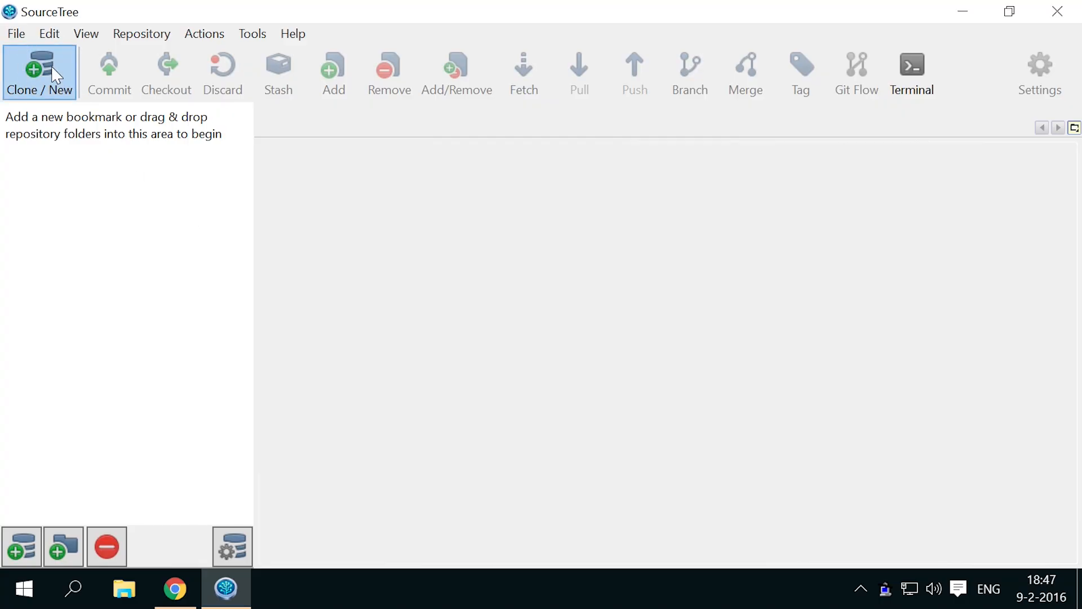
{"action": "left_click", "coordinate": [40, 73]}
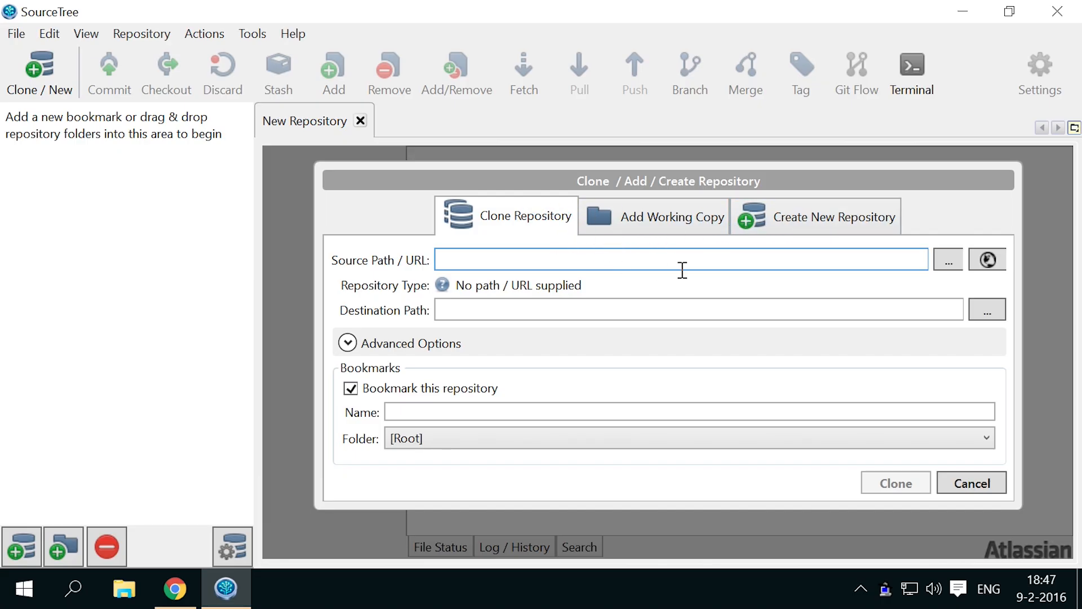
{"action": "left_click", "coordinate": [833, 220]}
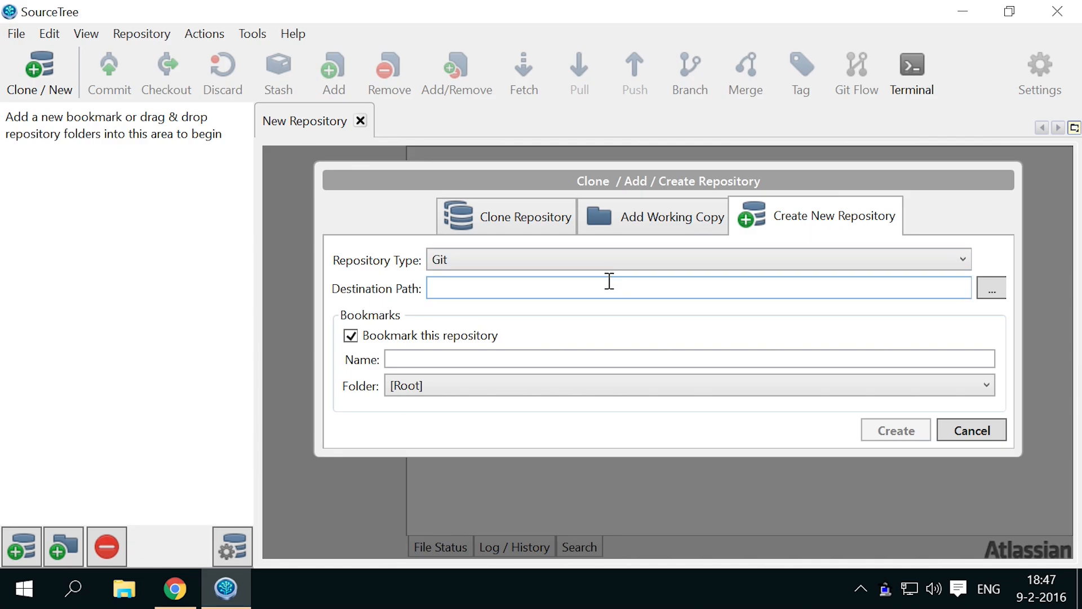
{"action": "left_click", "coordinate": [991, 289]}
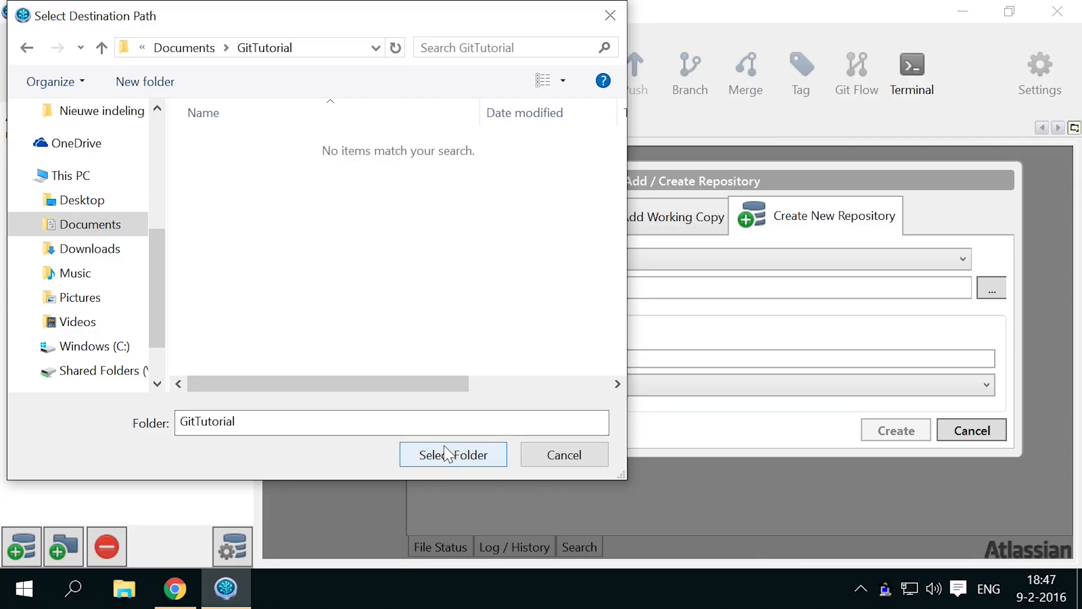
{"action": "left_click", "coordinate": [449, 453]}
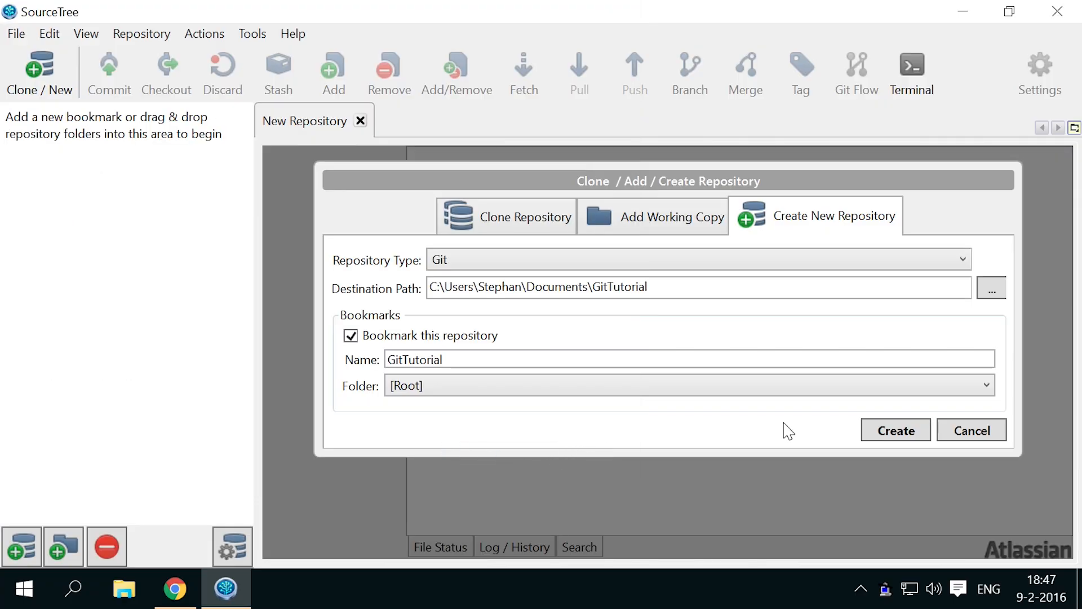
{"action": "left_click", "coordinate": [895, 430]}
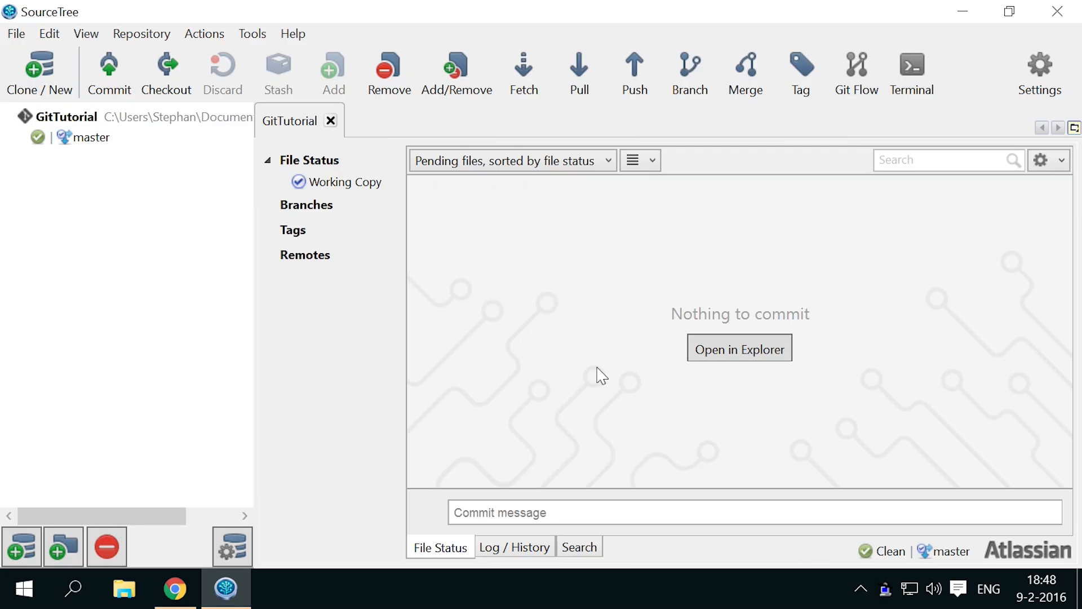
Step: Show GitTutorial in Explorer, peek inside its .git folder, and return to the repository folder
{"action": "left_click", "coordinate": [739, 350]}
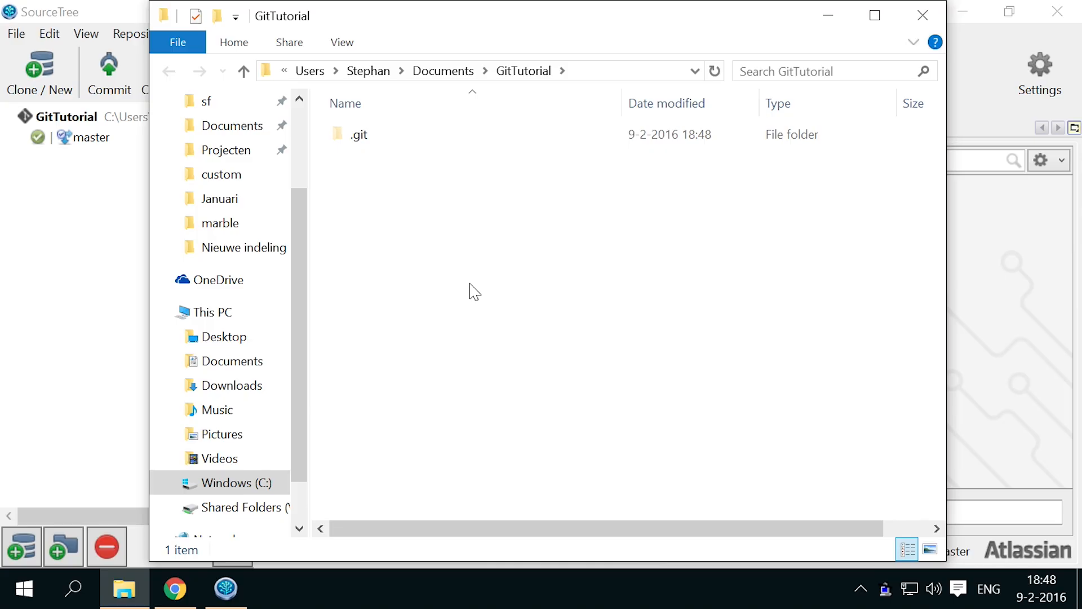
{"action": "double_click", "coordinate": [362, 136]}
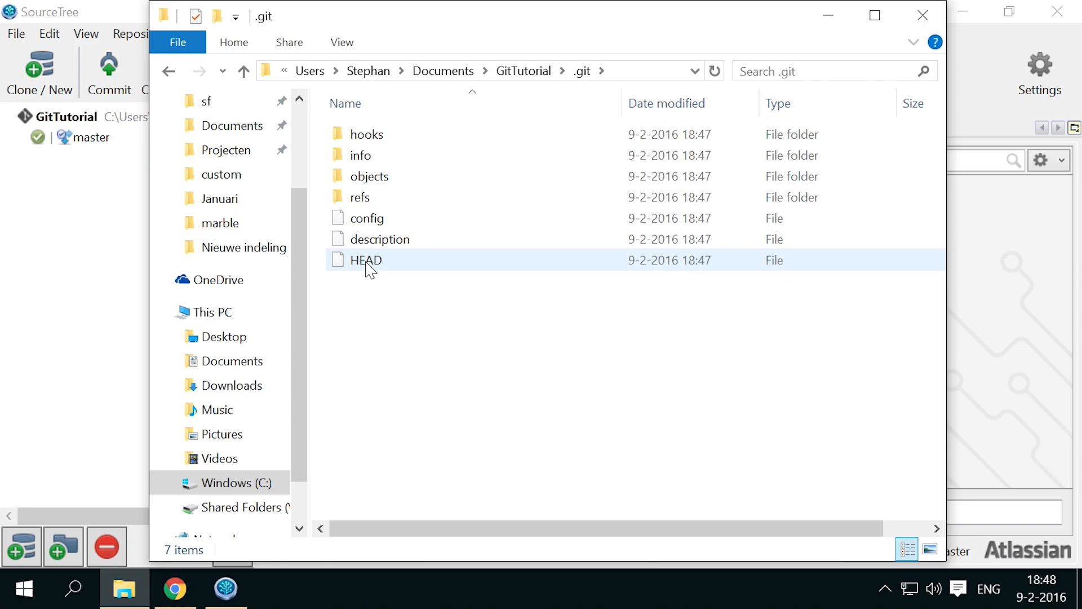
{"action": "left_click", "coordinate": [169, 71]}
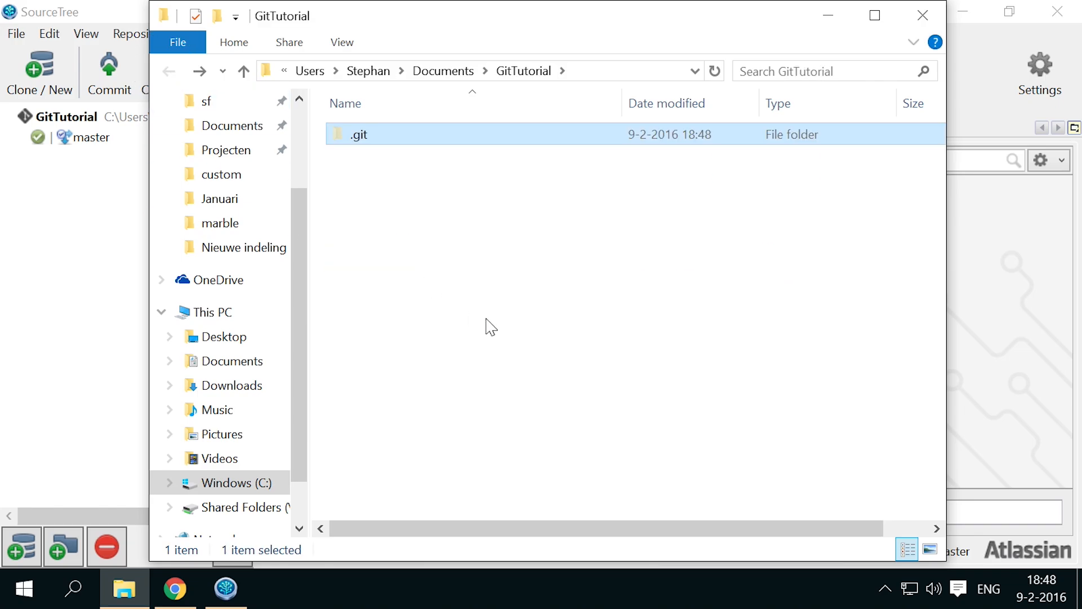
{"action": "left_click", "coordinate": [497, 292]}
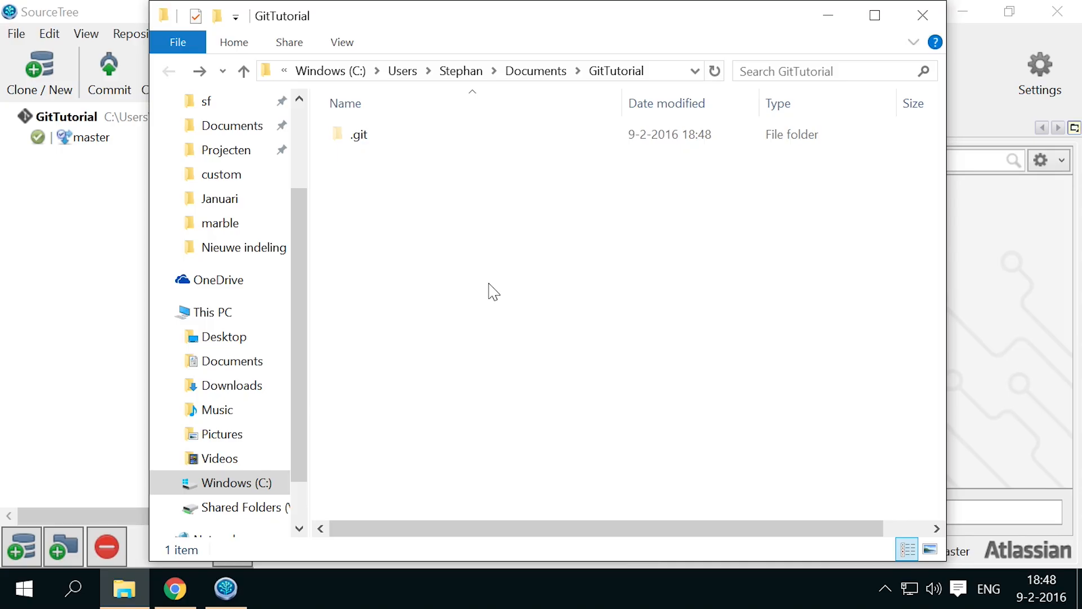
Step: Create TextFile1.txt via New > Text Document, write Hello world! in Notepad and save it
{"action": "right_click", "coordinate": [489, 284]}
{"action": "mouse_move", "coordinate": [550, 525]}
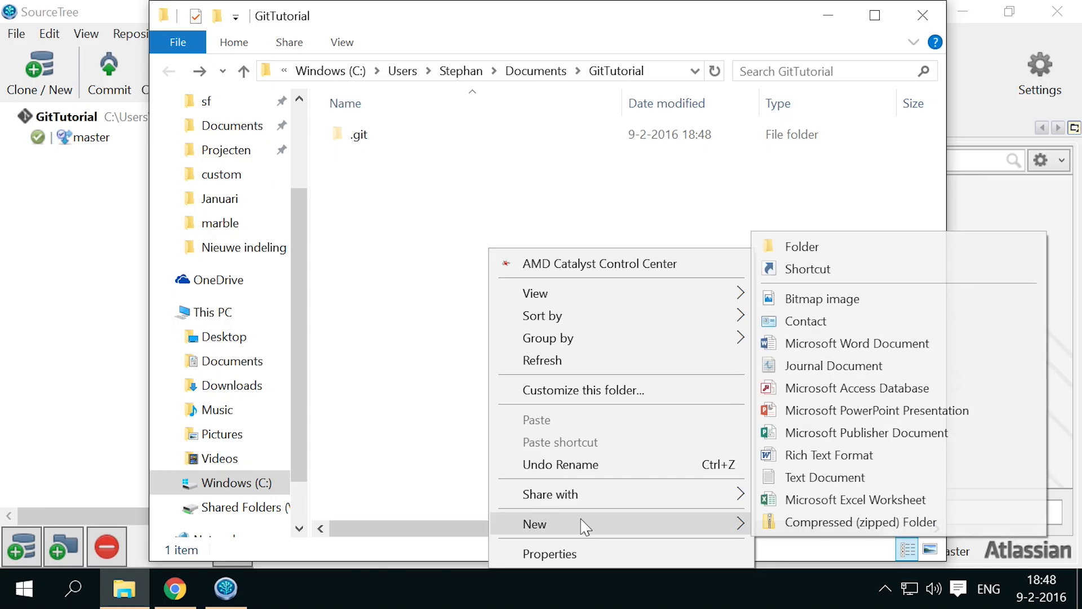
{"action": "left_click", "coordinate": [824, 477]}
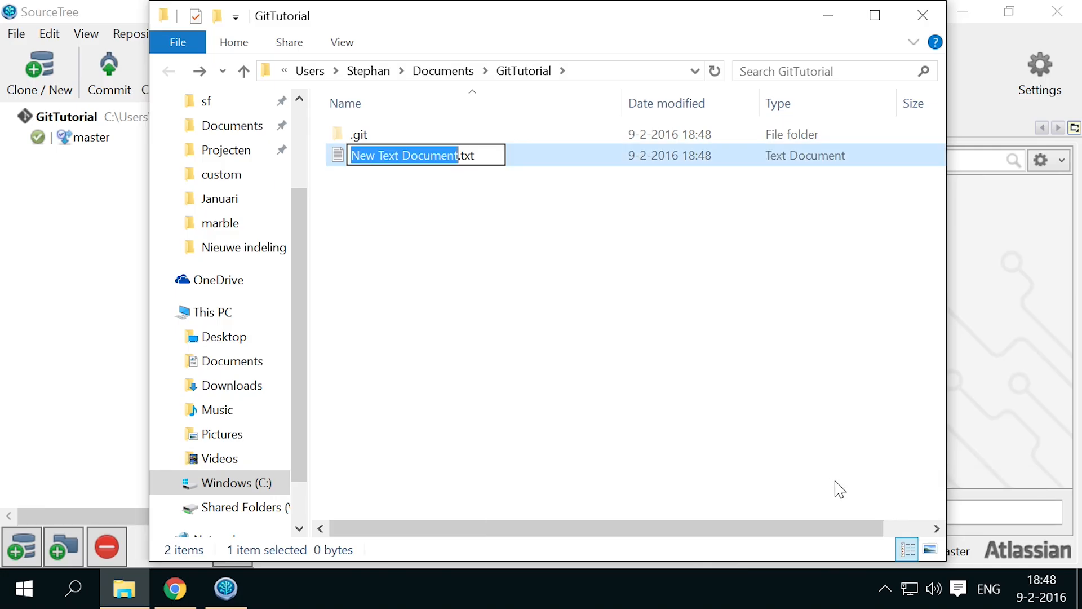
{"action": "type", "text": "TextFile1"}
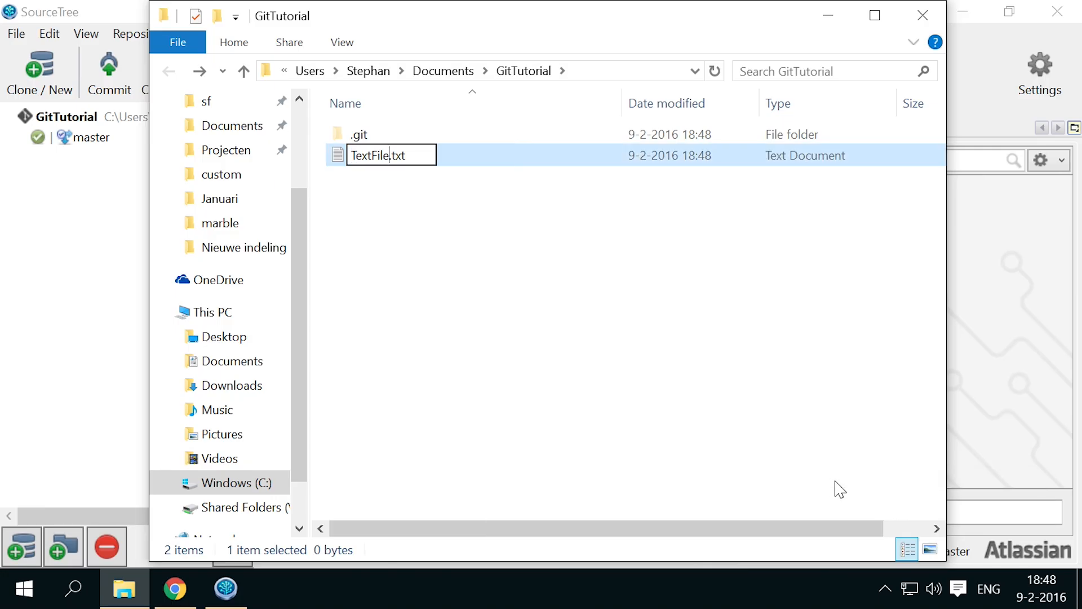
{"action": "key", "text": "Return"}
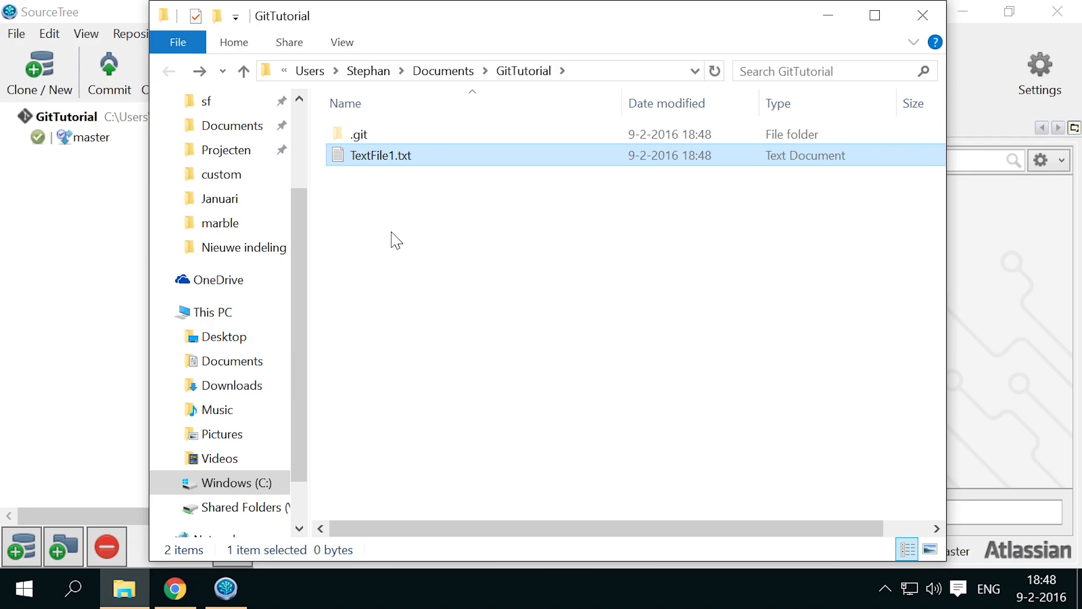
{"action": "double_click", "coordinate": [341, 161]}
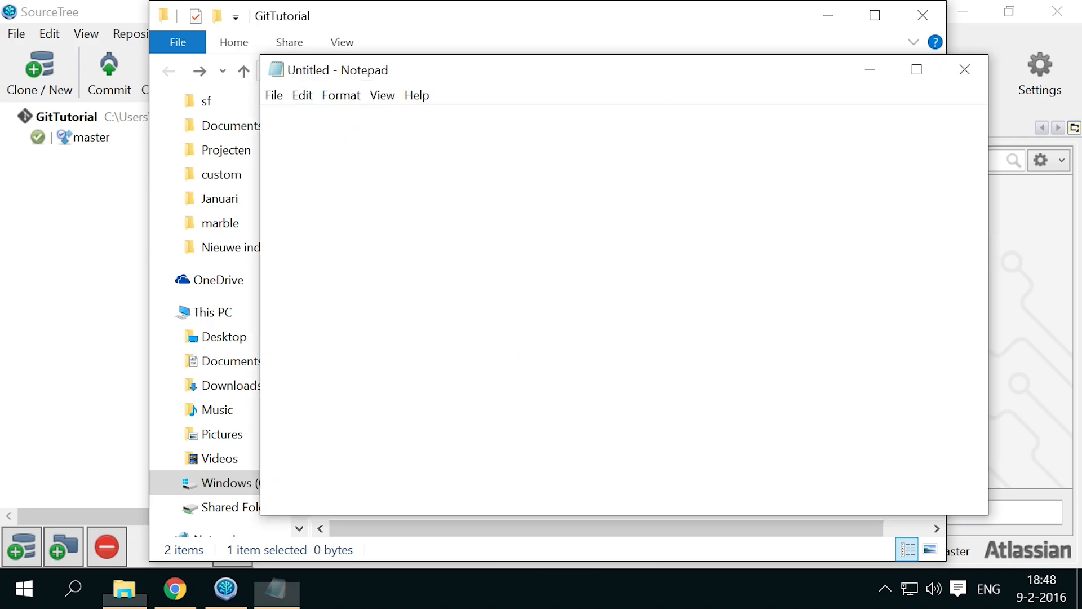
{"action": "type", "text": "Hello world!"}
{"action": "key", "text": "ctrl+s"}
Step: Back in SourceTree, review TextFile1.txt's Hello world! diff and stage the file
{"action": "left_click", "coordinate": [106, 232]}
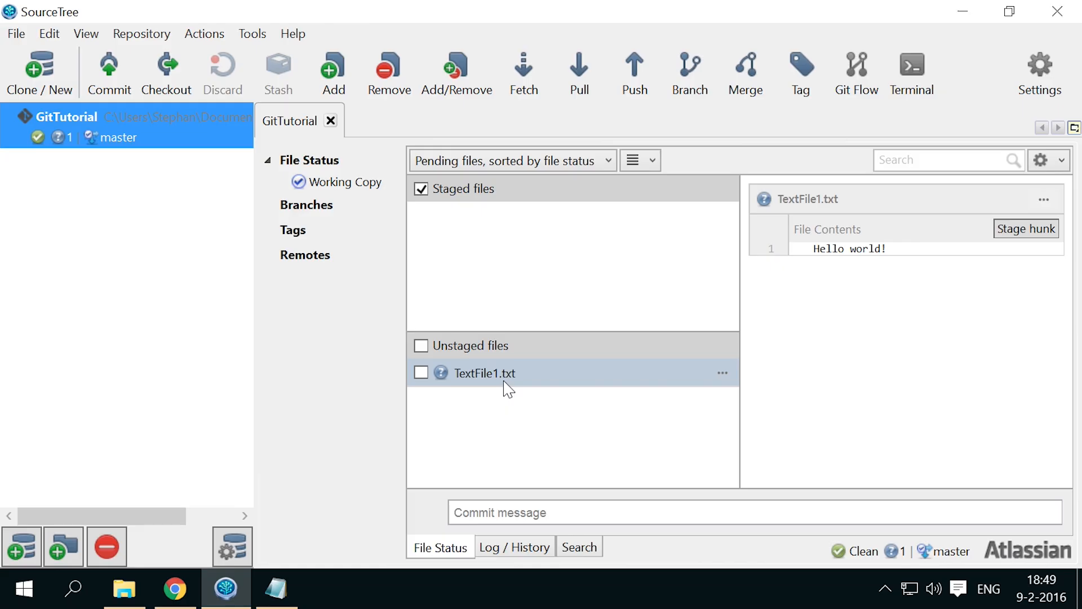
{"action": "left_click", "coordinate": [508, 378]}
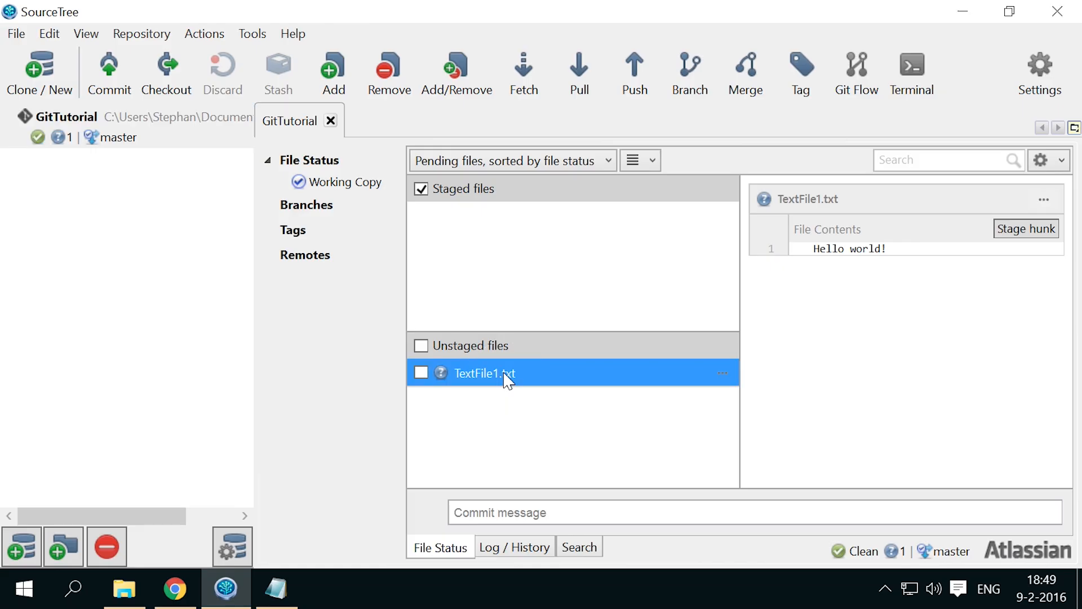
{"action": "left_click", "coordinate": [875, 251]}
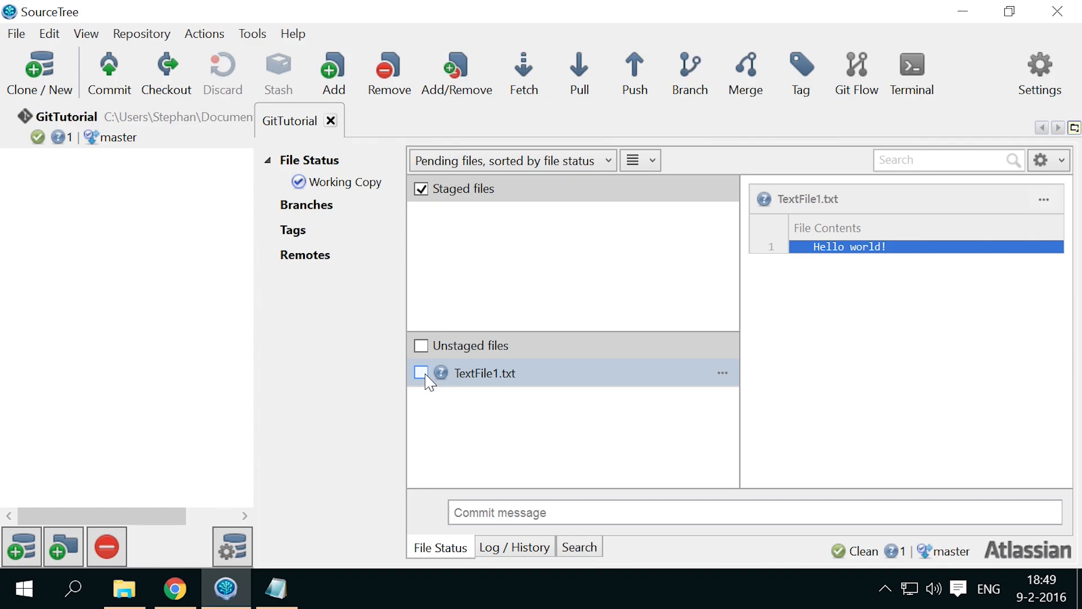
{"action": "left_click", "coordinate": [421, 373]}
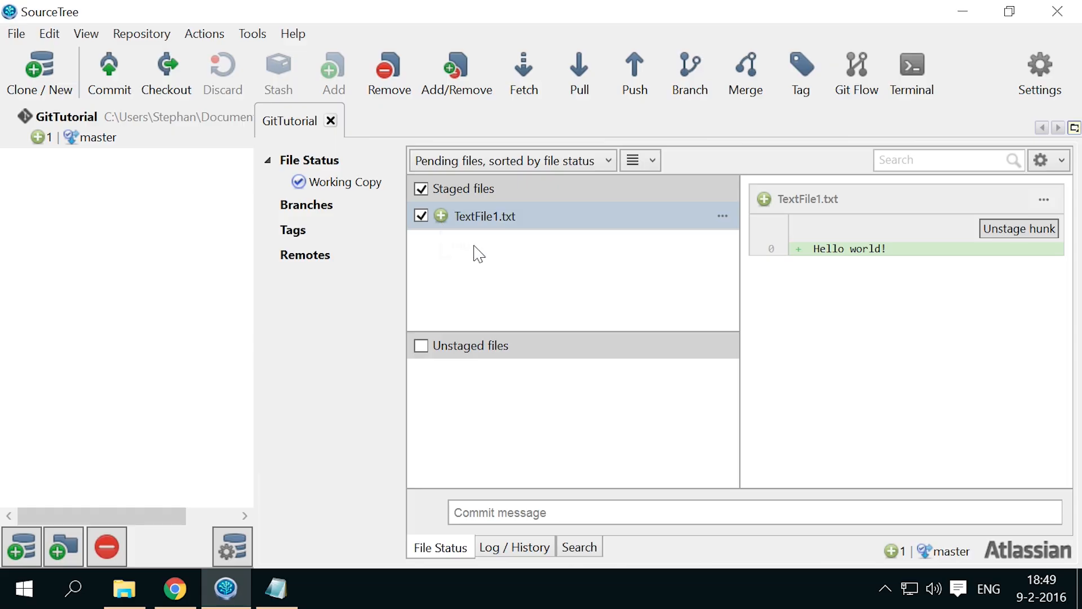
Step: Set the default author's full name and email address in Tools > Options
{"action": "left_click", "coordinate": [473, 512]}
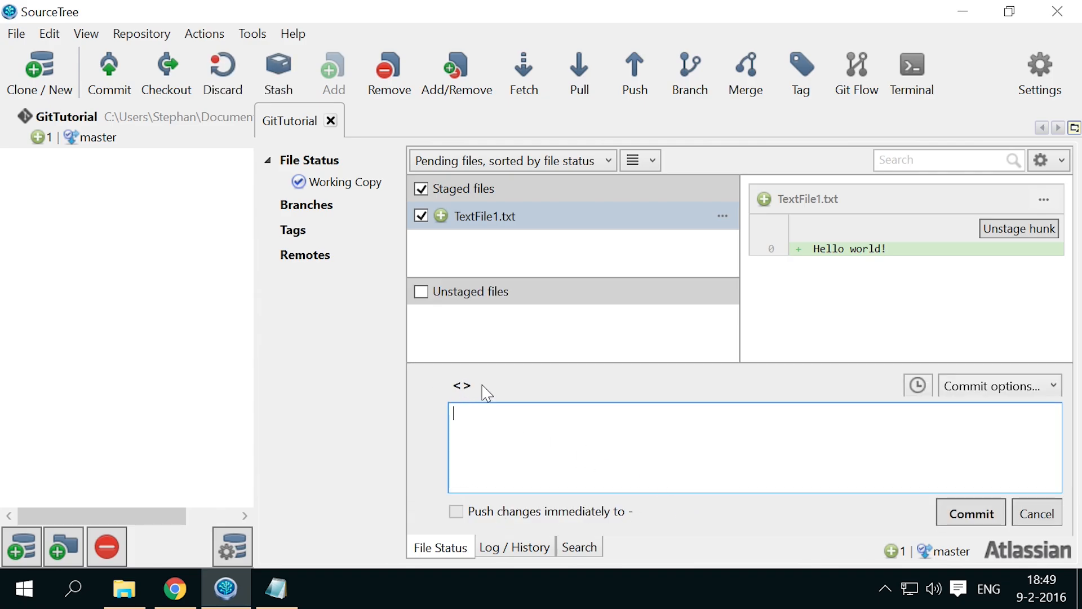
{"action": "left_click", "coordinate": [252, 32]}
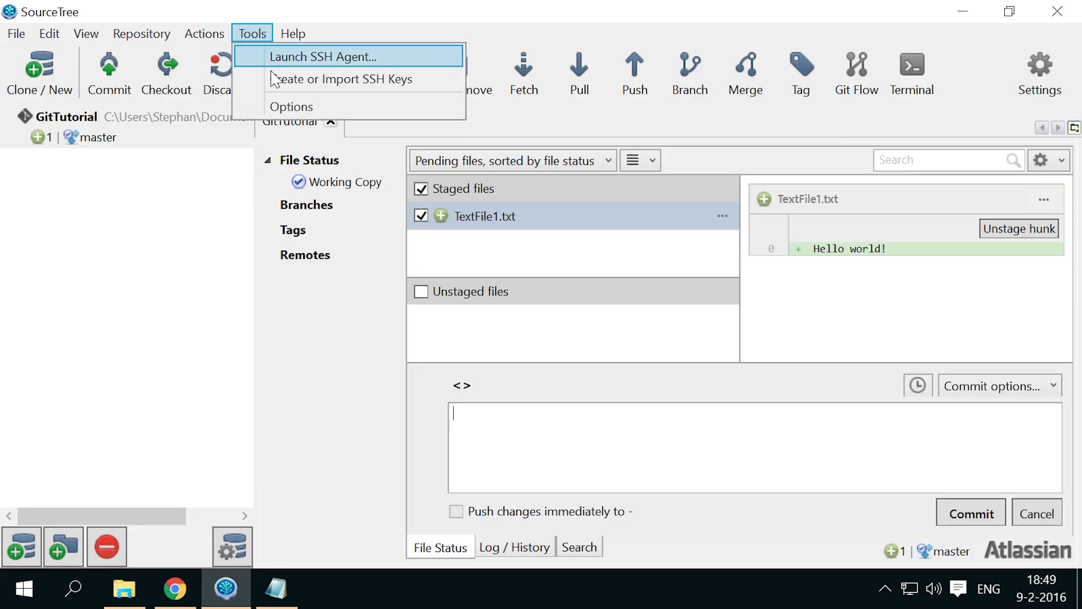
{"action": "left_click", "coordinate": [291, 107]}
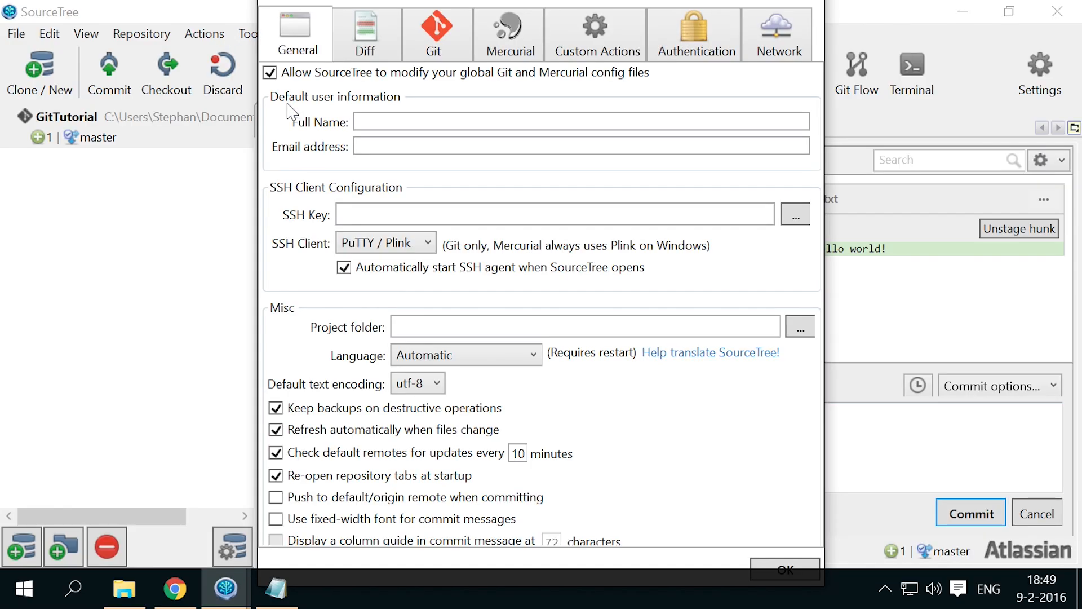
{"action": "left_click", "coordinate": [387, 121]}
{"action": "type", "text": "Stephan van der Feest"}
{"action": "key", "text": "Tab"}
{"action": "type", "text": "not@showing.this"}
{"action": "left_click", "coordinate": [785, 569]}
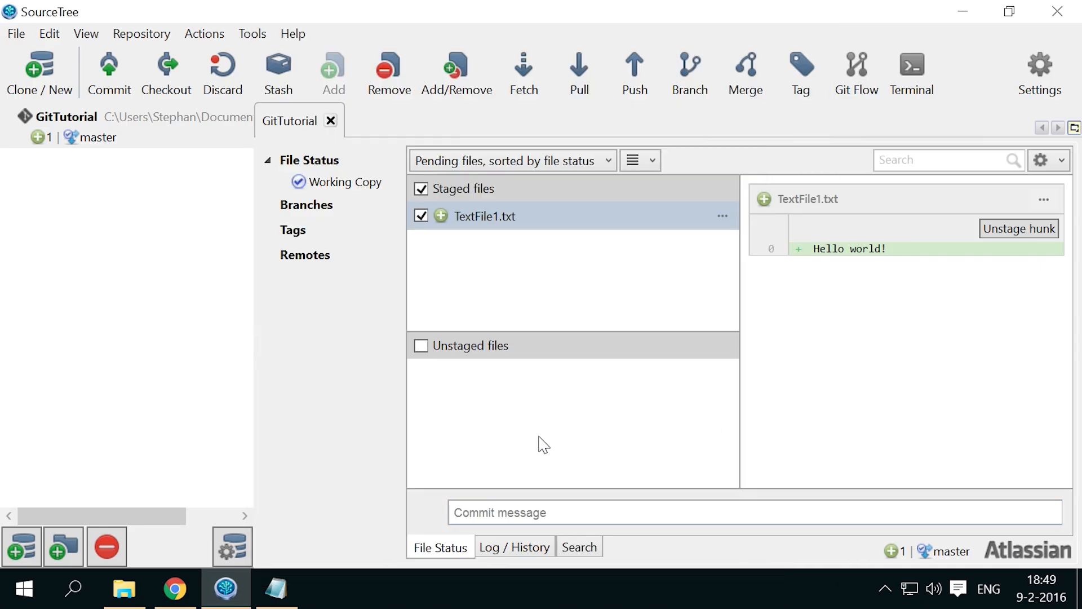
Step: Write the two-line commit message 'Initial commit; Adds TextFile1.'
{"action": "left_click", "coordinate": [524, 513]}
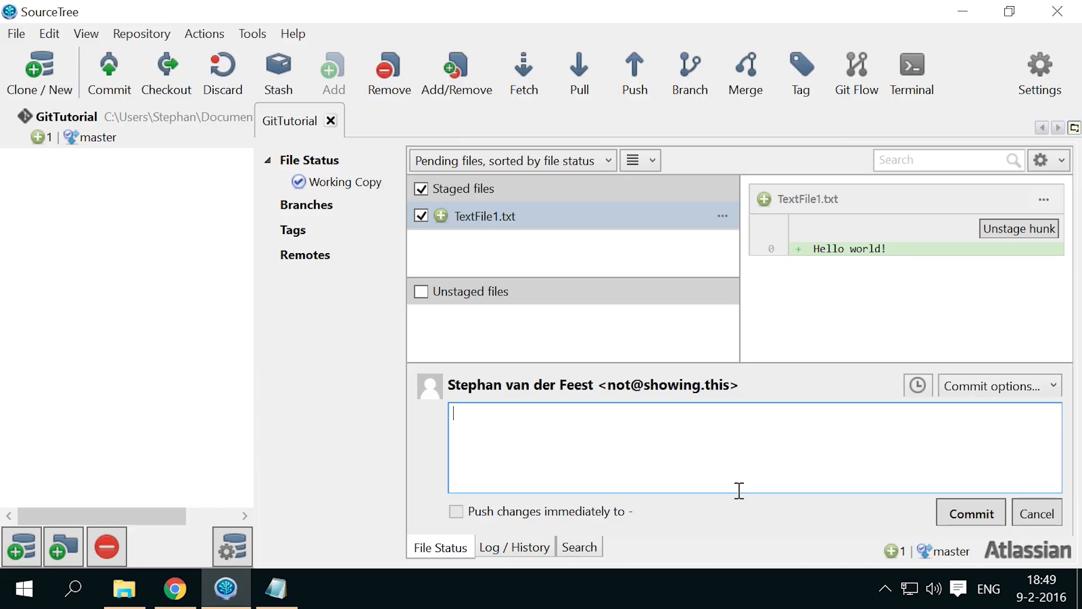
{"action": "type", "text": "Initial "}
{"action": "type", "text": "commit;"}
{"action": "key", "text": "Return"}
{"action": "type", "text": "Adds TextFile1"}
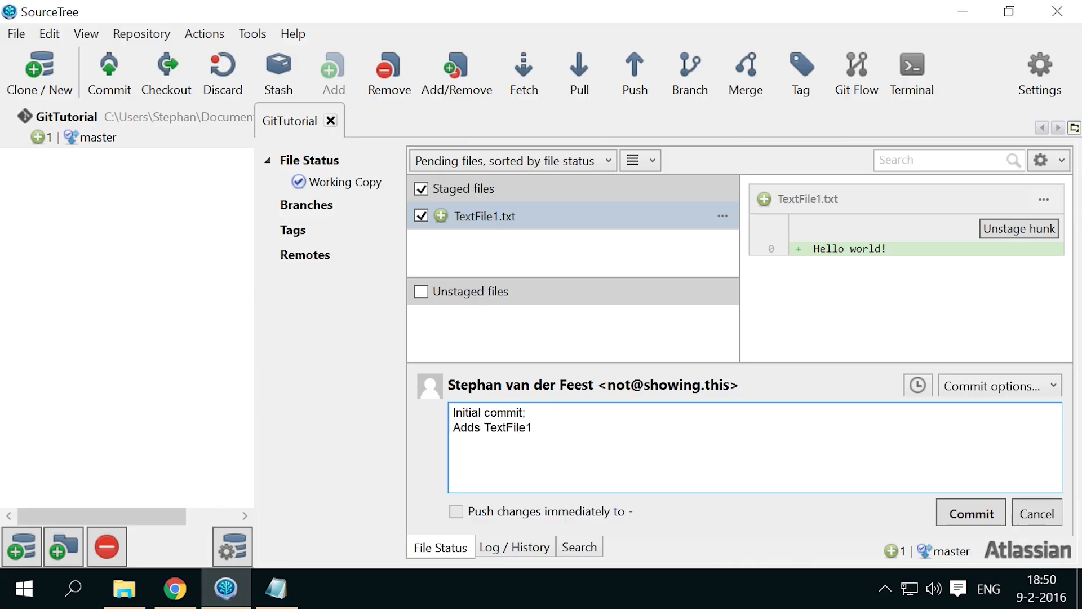
{"action": "type", "text": "."}
Step: Commit the staged file and switch to the master branch history
{"action": "left_click", "coordinate": [971, 513]}
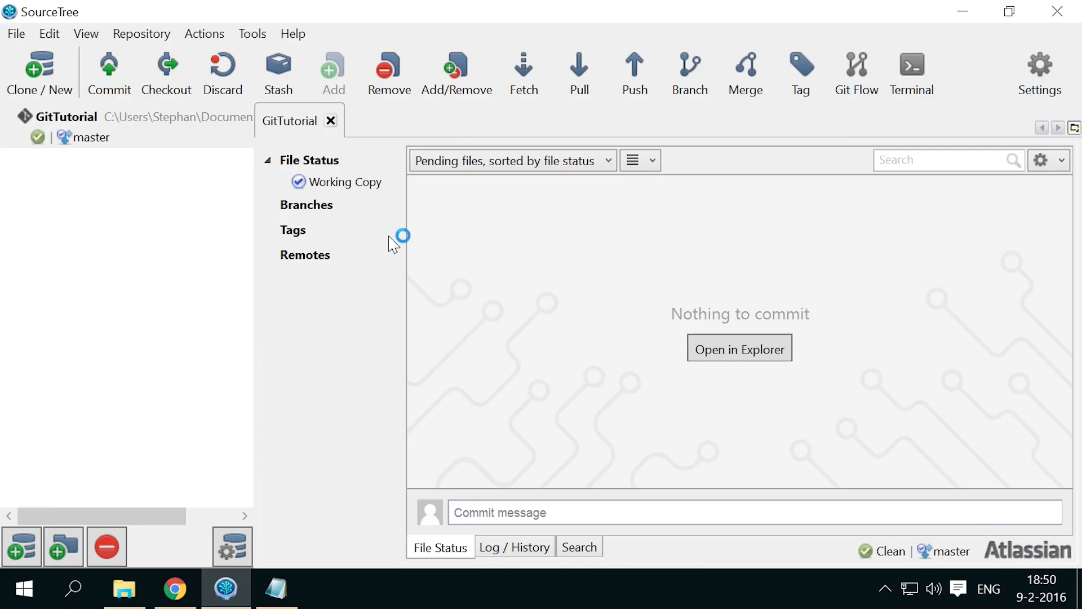
{"action": "left_click", "coordinate": [327, 227]}
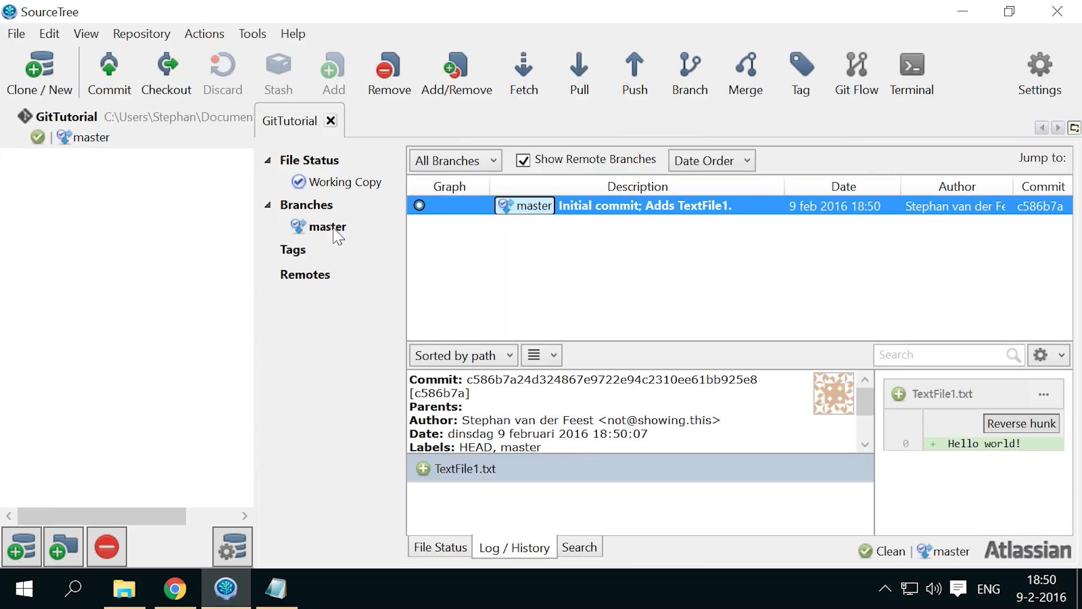
{"action": "left_click", "coordinate": [346, 228]}
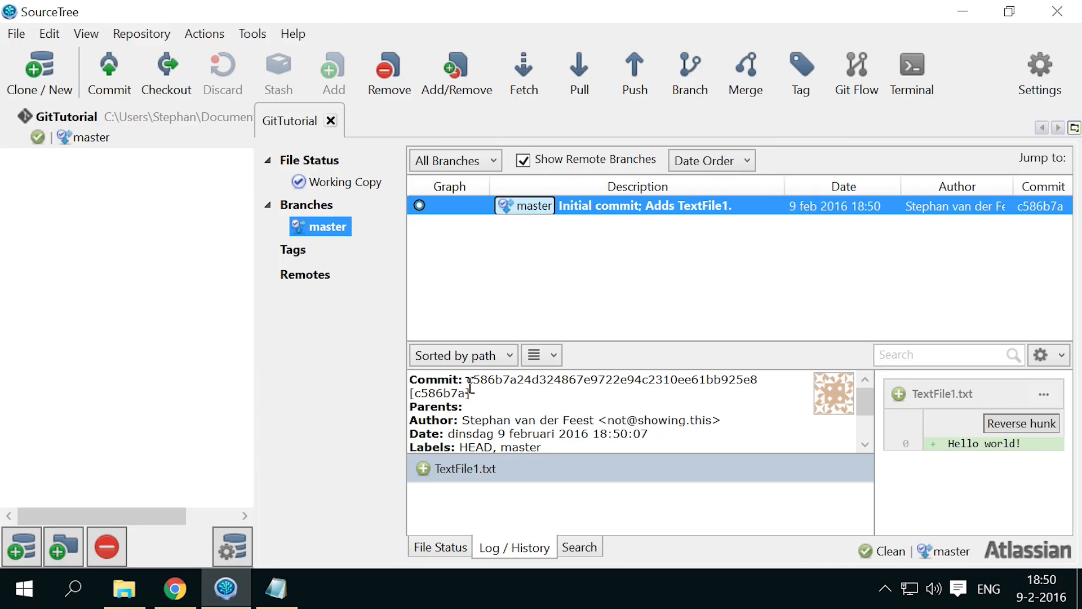
Step: Inspect TextFile1.txt's added Hello world! line in commit c586b7a
{"action": "left_click", "coordinate": [474, 470]}
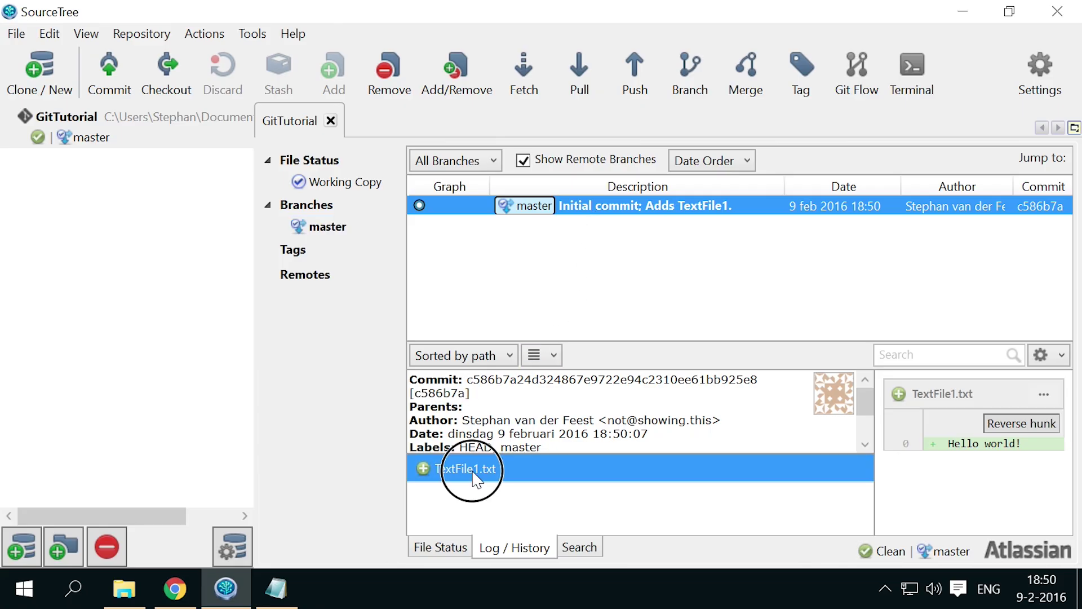
{"action": "left_click", "coordinate": [961, 444]}
{"action": "left_click", "coordinate": [972, 484]}
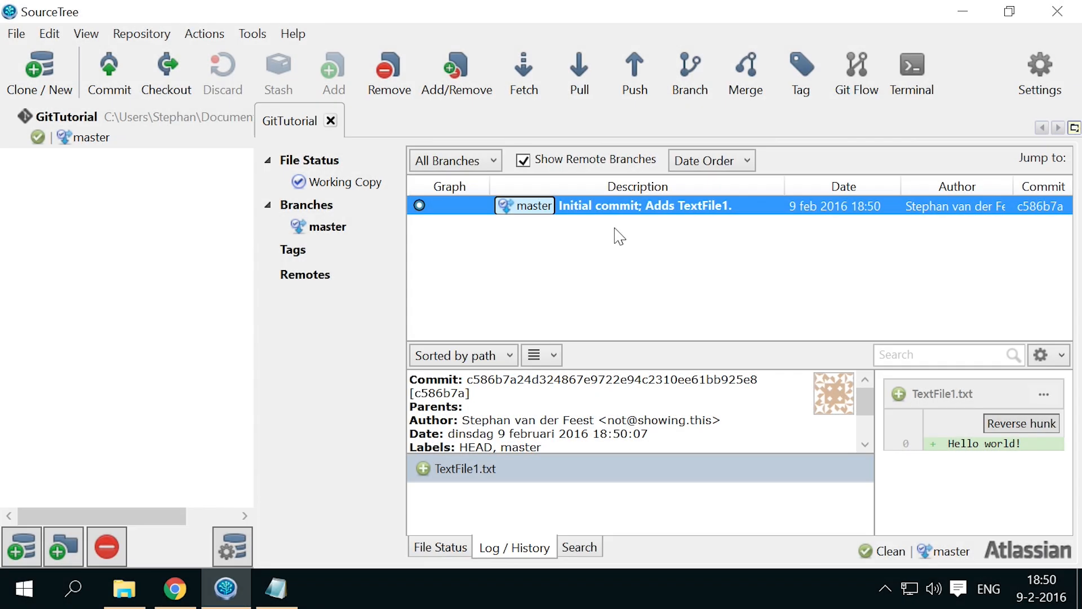
Step: Switch to Notepad and add 'This is a second line in the file.' to TextFile1.txt
{"action": "key", "text": "alt+Tab"}
{"action": "key", "text": "Return"}
{"action": "type", "text": "This is a second line in the file."}
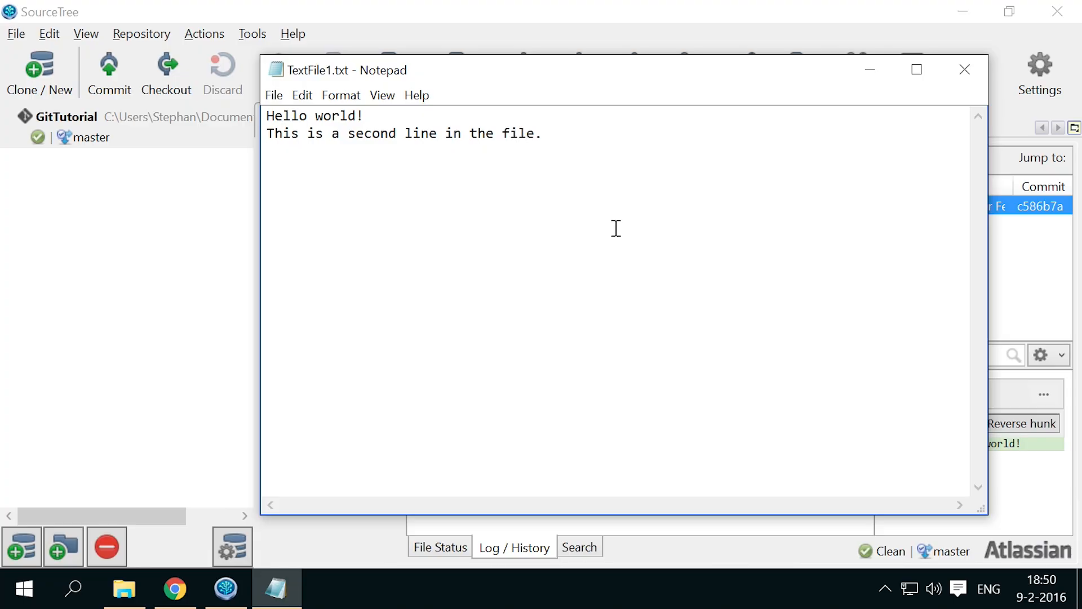
Step: Back in SourceTree, select the Uncommitted changes row to see TextFile1.txt's added line
{"action": "left_click", "coordinate": [737, 14]}
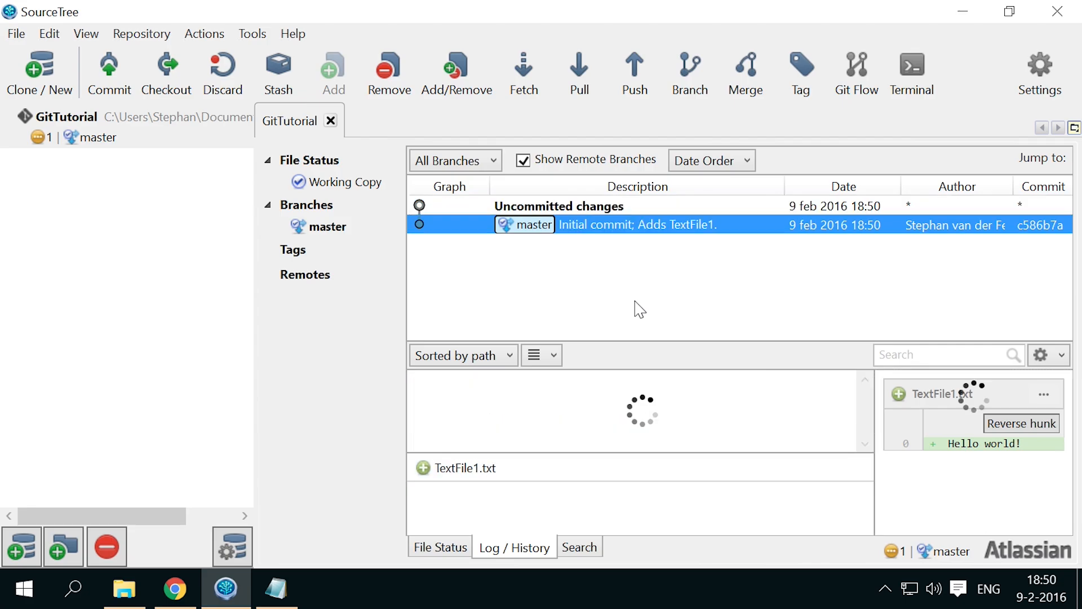
{"action": "left_click", "coordinate": [621, 207]}
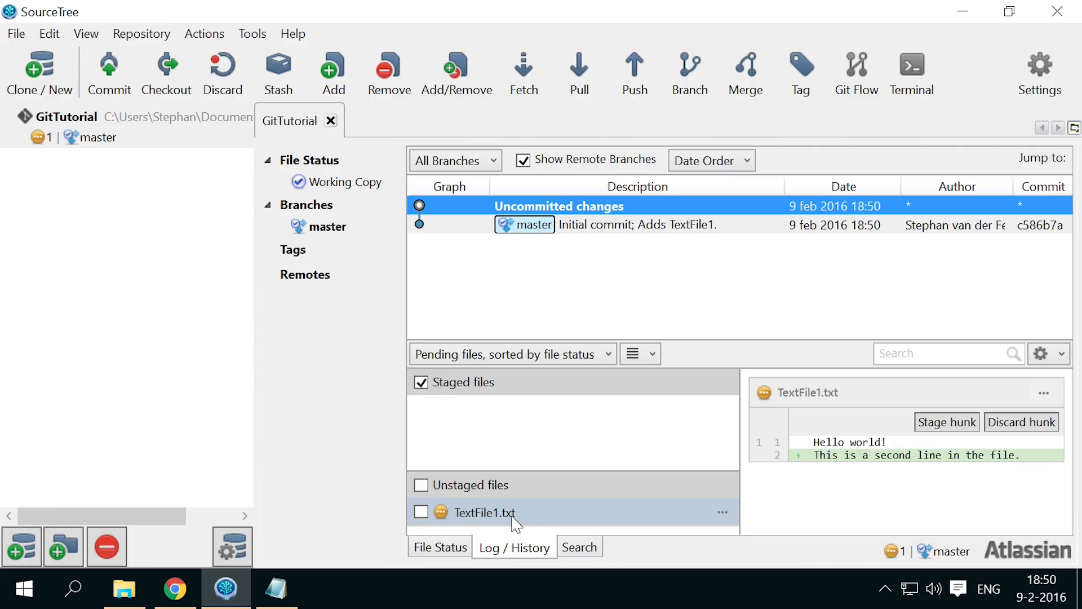
Step: Create a new text document named TextFile2.txt in the GitTutorial folder
{"action": "left_click", "coordinate": [125, 588]}
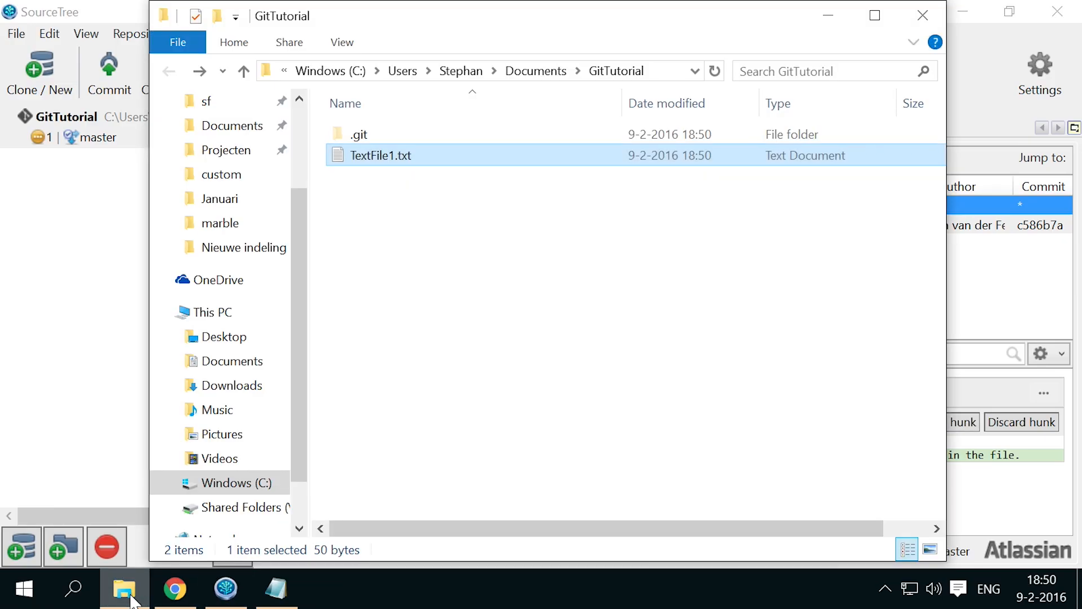
{"action": "left_click", "coordinate": [490, 334]}
{"action": "right_click", "coordinate": [491, 333]}
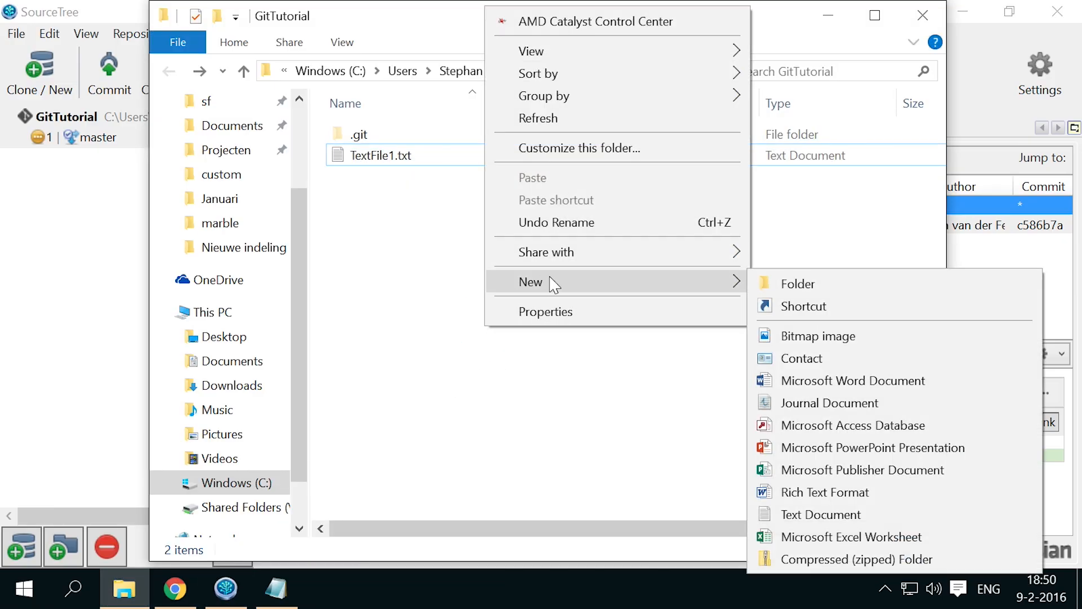
{"action": "left_click", "coordinate": [820, 514]}
{"action": "type", "text": "Text"}
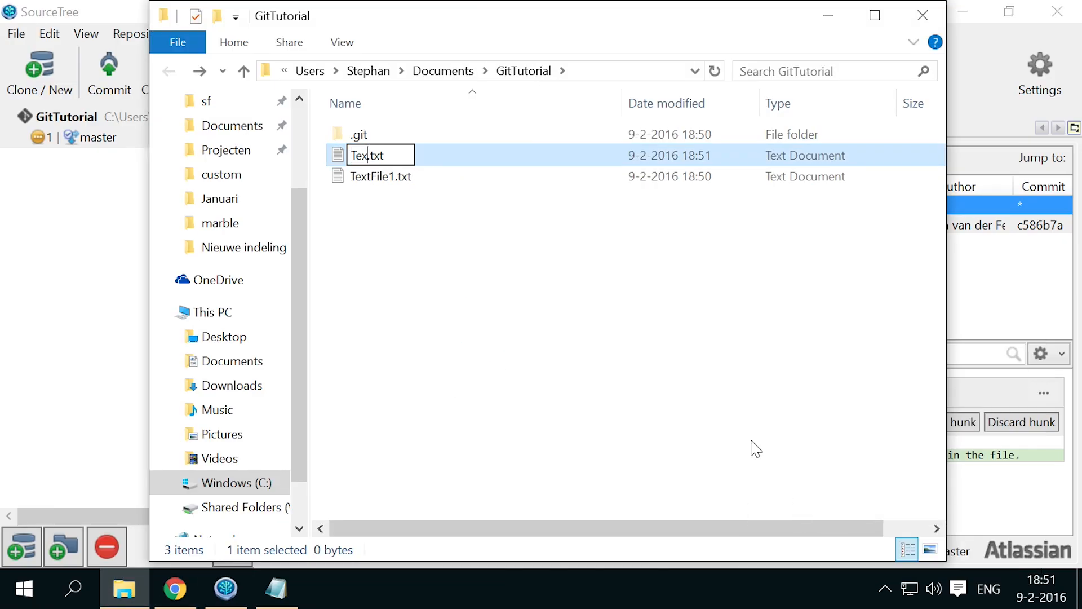
{"action": "type", "text": "File2"}
{"action": "key", "text": "Return"}
Step: Fill TextFile2.txt with 'Another file!' and a second question line, then save it
{"action": "double_click", "coordinate": [380, 176]}
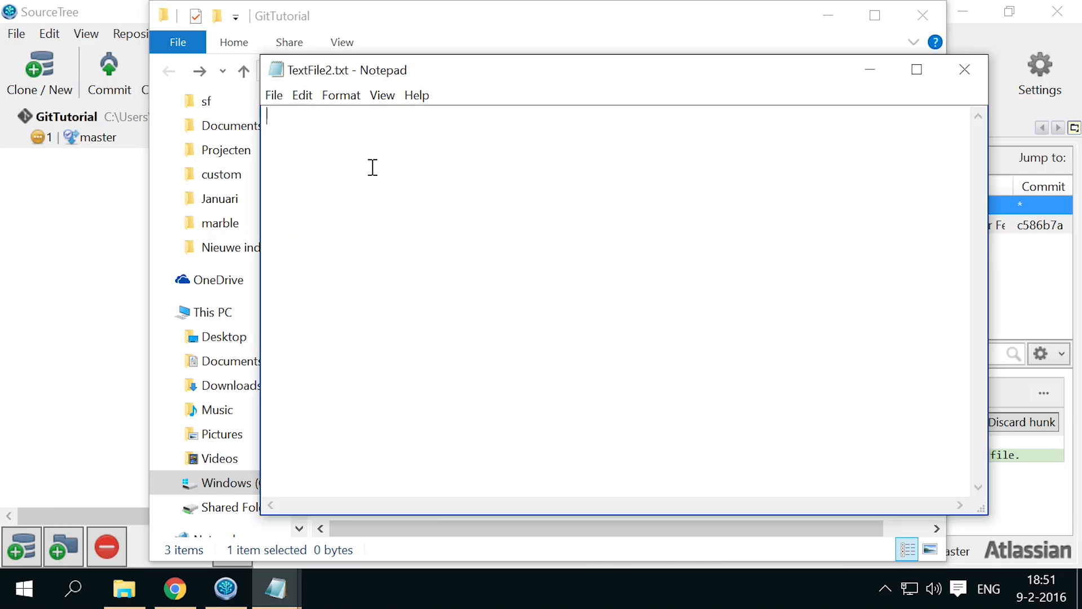
{"action": "type", "text": "Another file!"}
{"action": "key", "text": "Return"}
{"action": "type", "text": "Who can see what's happening next...?"}
{"action": "key", "text": "Return"}
{"action": "key", "text": "alt+Tab"}
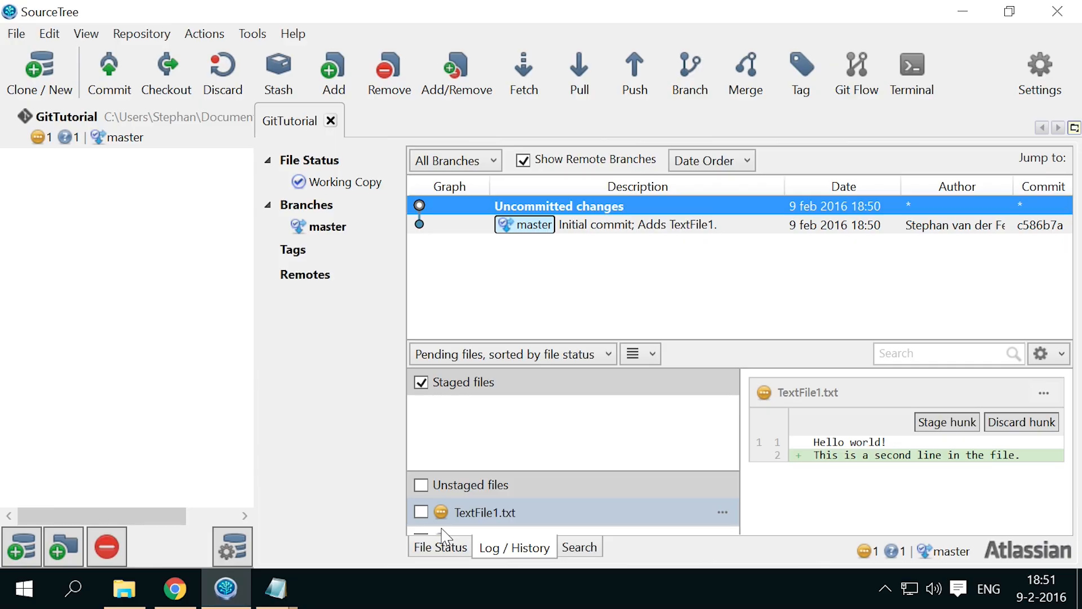
Step: Stage TextFile1.txt and TextFile2.txt and review their contents for the commit
{"action": "left_click", "coordinate": [422, 512]}
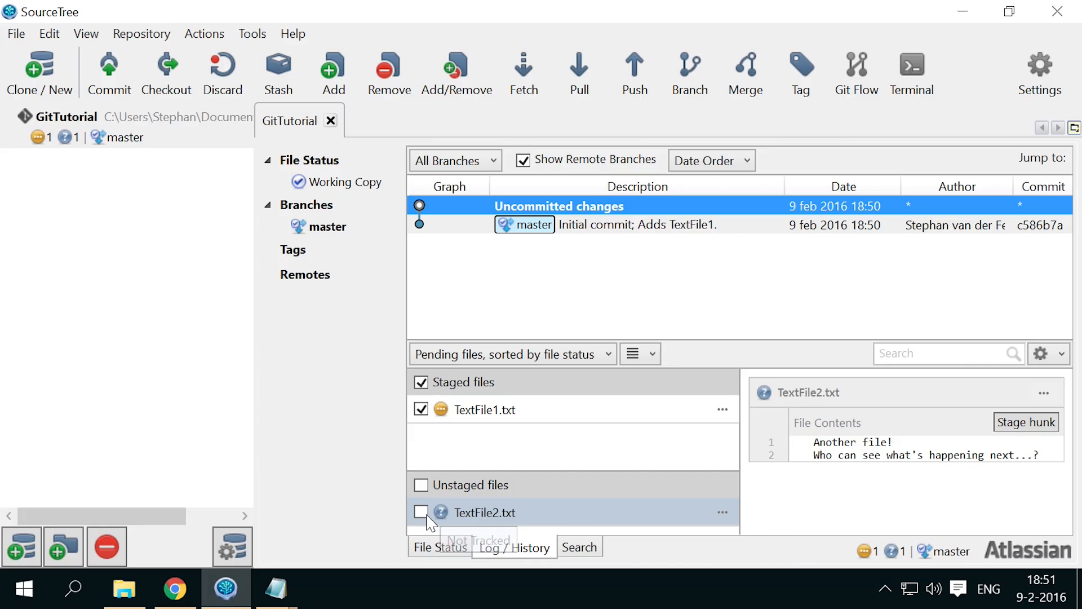
{"action": "left_click", "coordinate": [421, 513]}
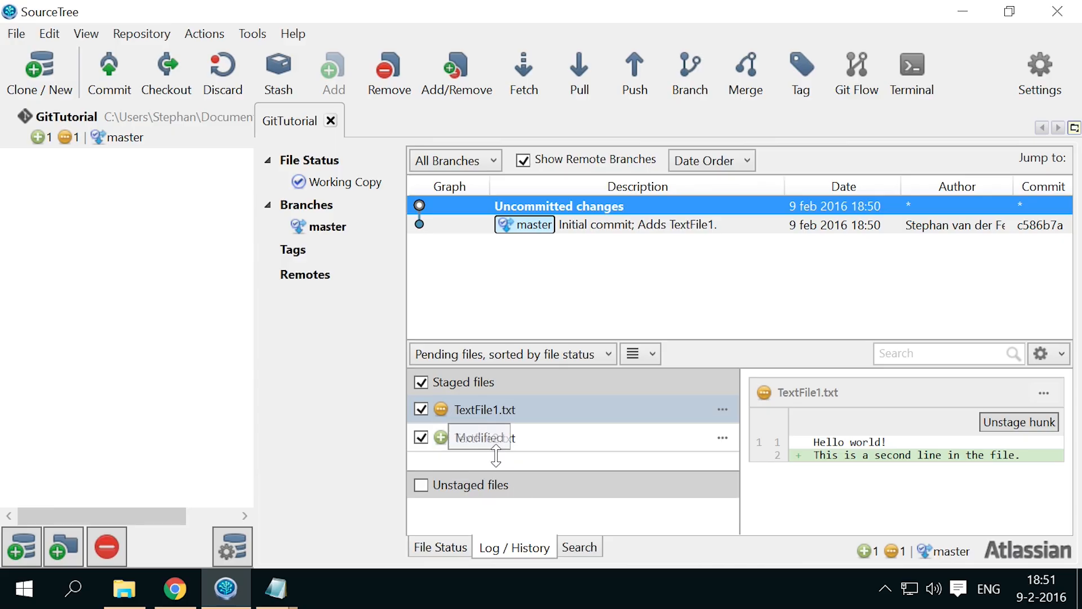
{"action": "left_click", "coordinate": [108, 75]}
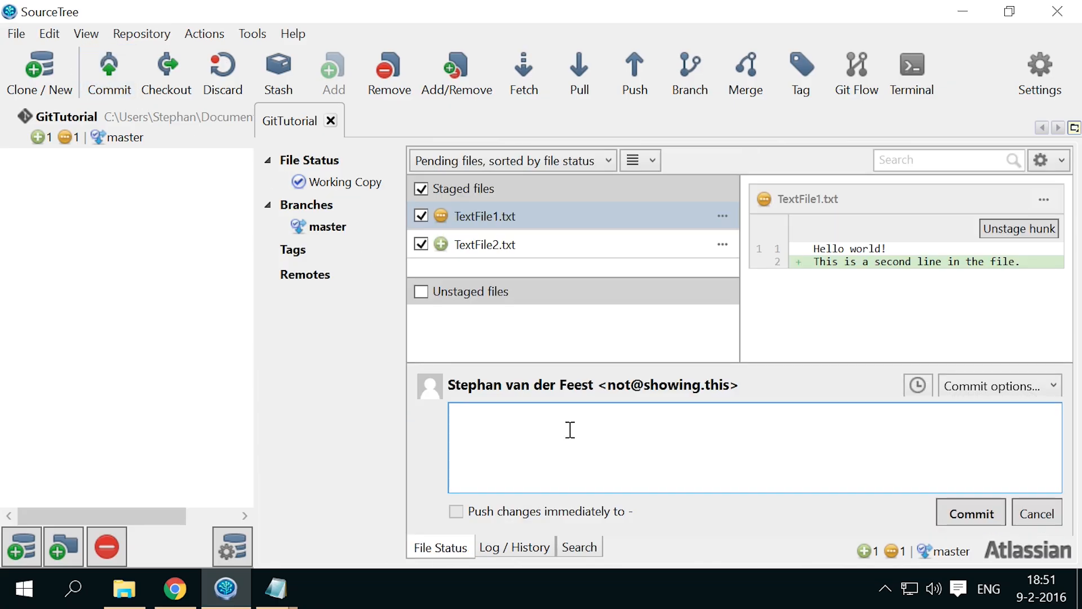
{"action": "left_click", "coordinate": [525, 249]}
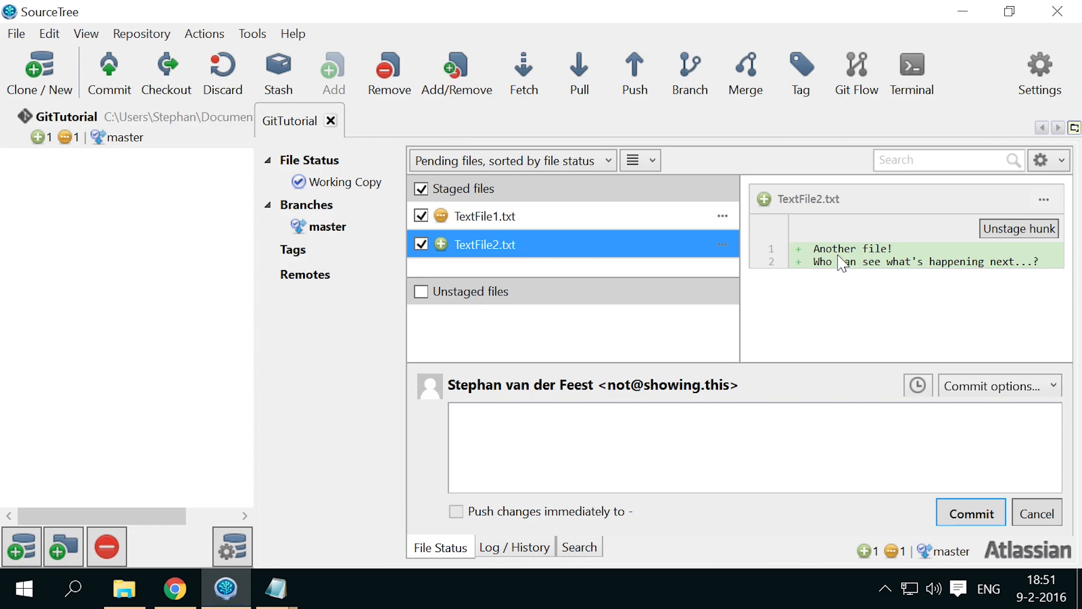
{"action": "left_click", "coordinate": [575, 217]}
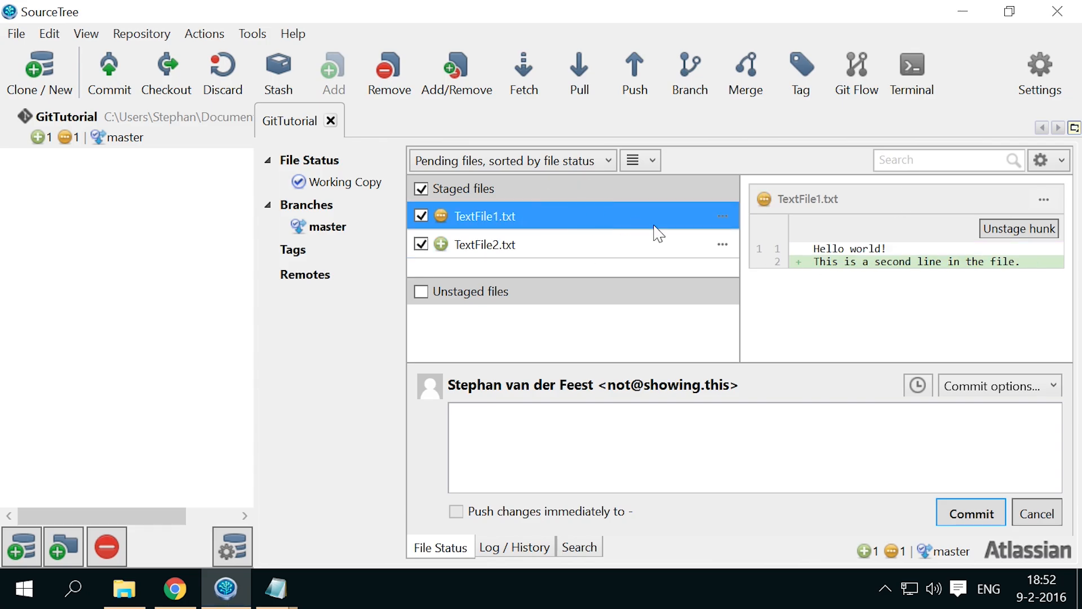
Step: Commit with the message 'Adds new line to TextFile1; Adds TextFile2.'
{"action": "left_click", "coordinate": [621, 414]}
{"action": "type", "text": "Adds new line to TextFile1;"}
{"action": "key", "text": "Return"}
{"action": "type", "text": "Adds TextFile2."}
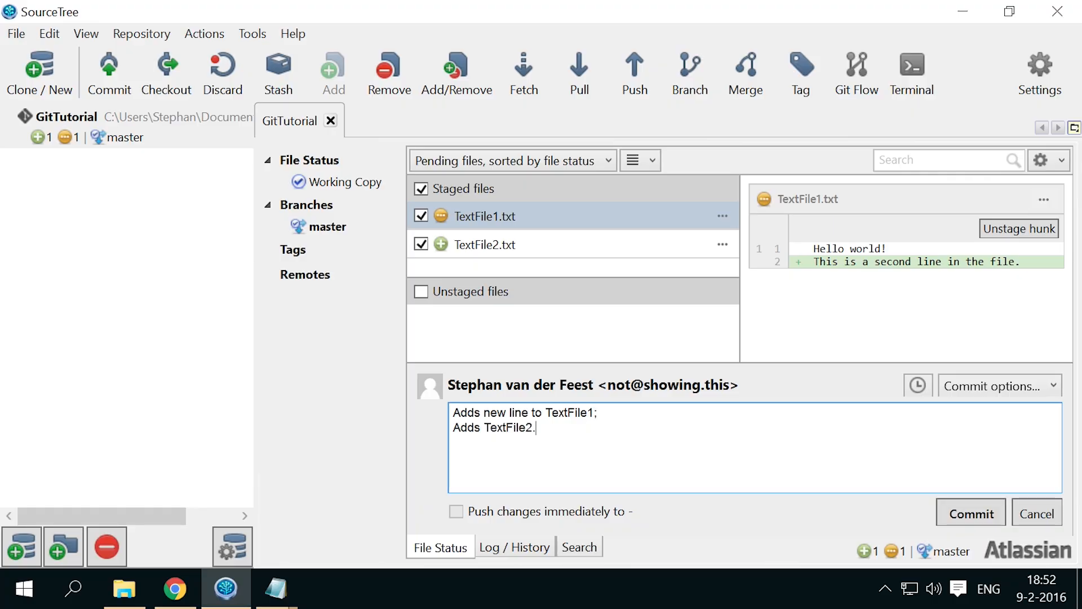
{"action": "left_click", "coordinate": [972, 513]}
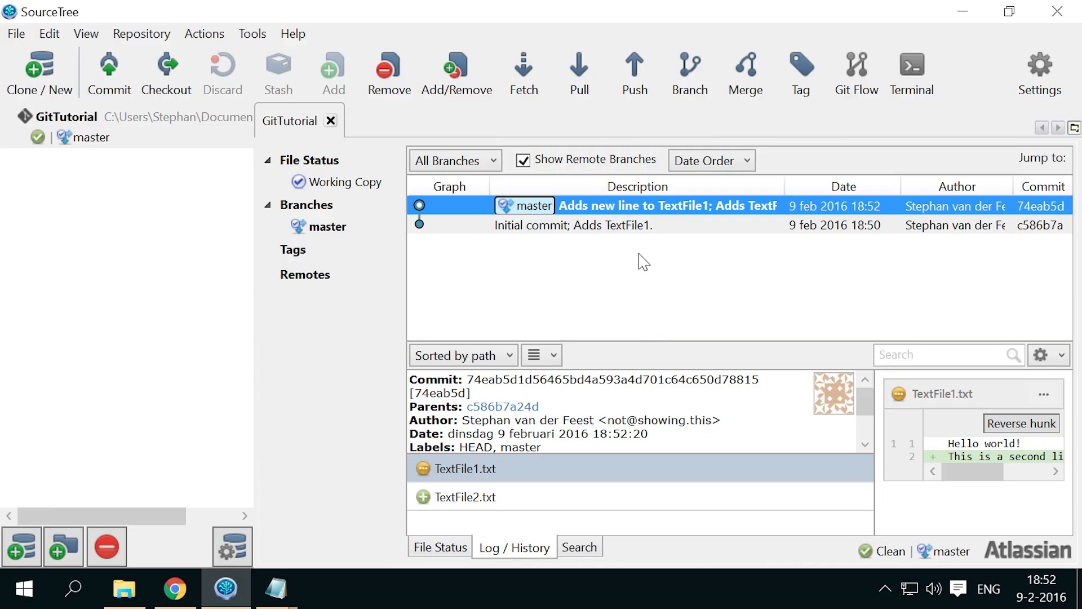
Step: Compare the initial commit with master commit 74eab5d, viewing TextFile2.txt's two added lines
{"action": "left_click", "coordinate": [644, 228]}
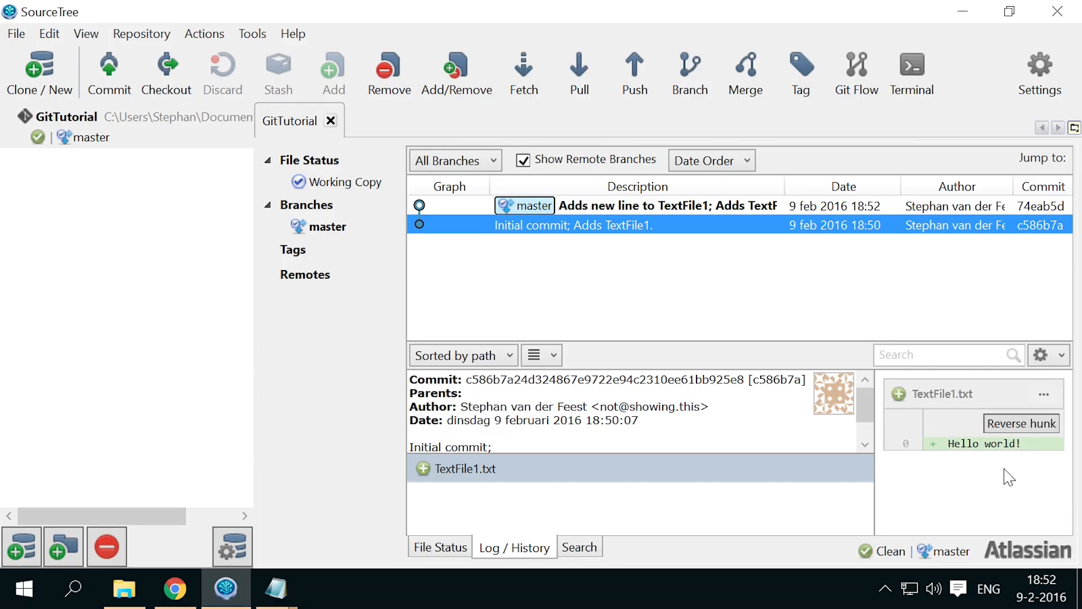
{"action": "left_click", "coordinate": [643, 210]}
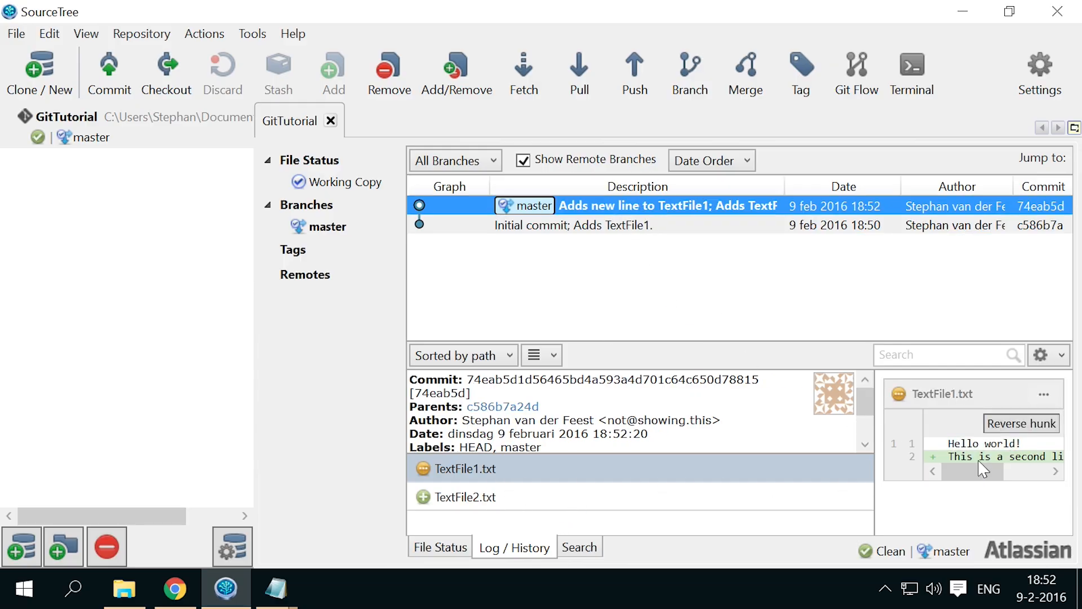
{"action": "left_click", "coordinate": [668, 514]}
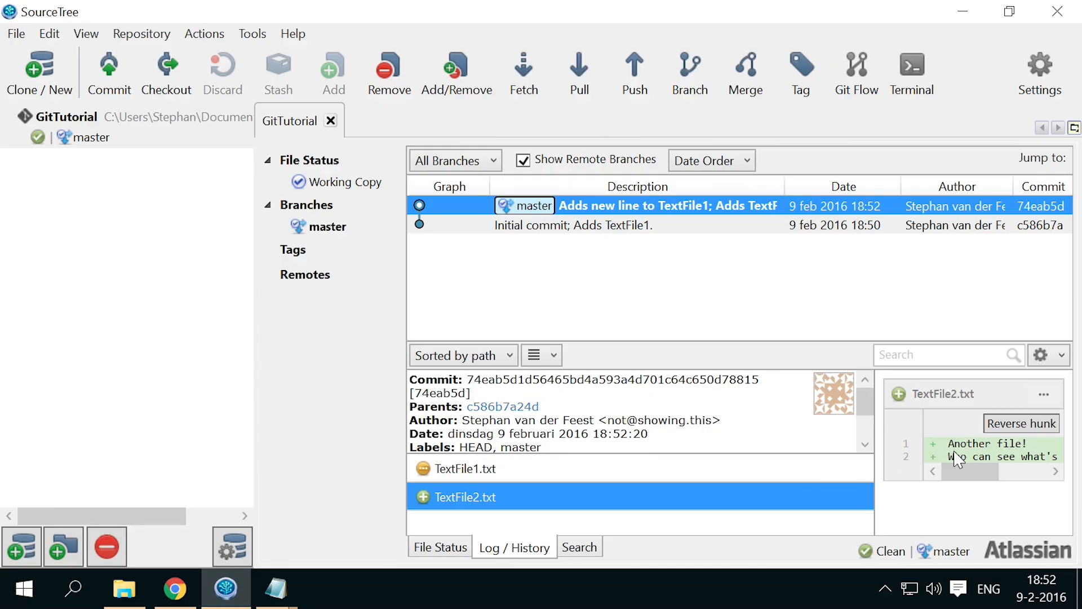
{"action": "left_click", "coordinate": [605, 228]}
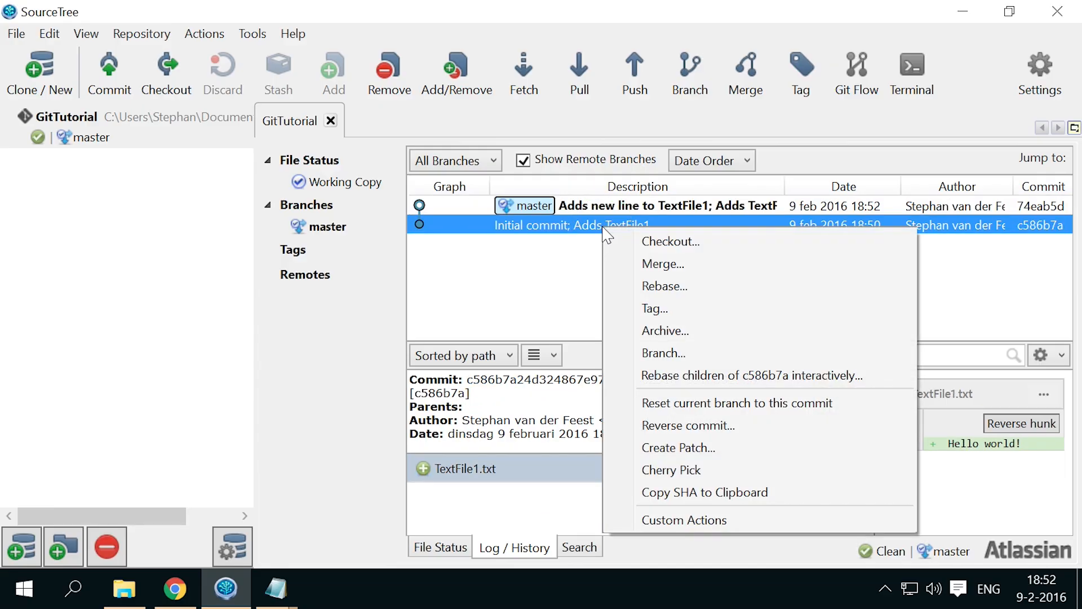
Step: Check out initial commit c586b7a, confirming the detached working copy
{"action": "left_click", "coordinate": [648, 245]}
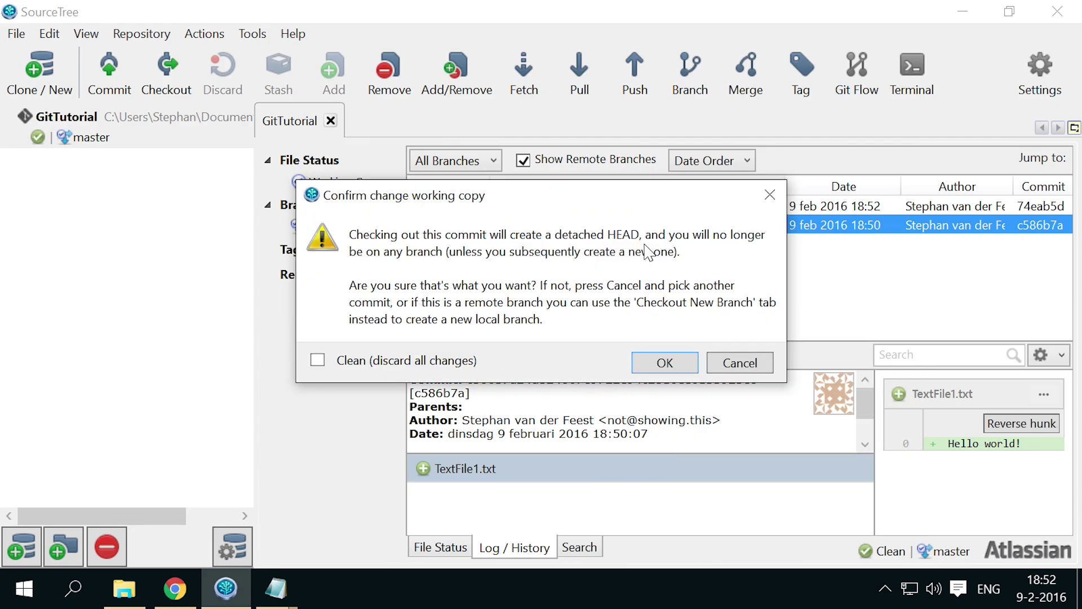
{"action": "left_click", "coordinate": [653, 365]}
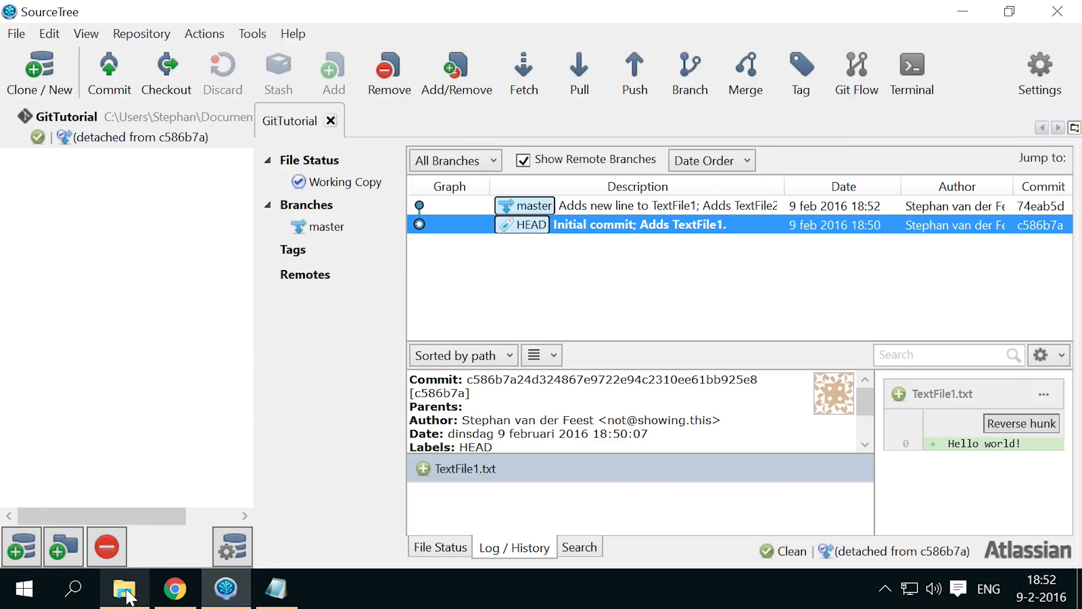
Step: Verify in File Explorer that only TextFile1.txt remains, containing just 'Hello world!'
{"action": "left_click", "coordinate": [124, 589]}
{"action": "double_click", "coordinate": [379, 155]}
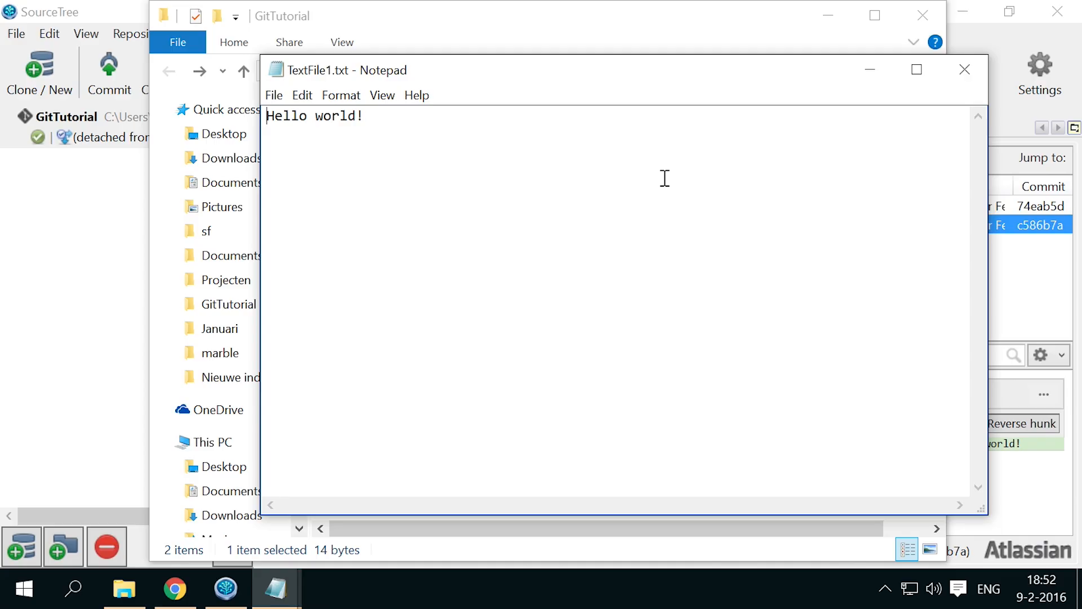
{"action": "left_click", "coordinate": [964, 70]}
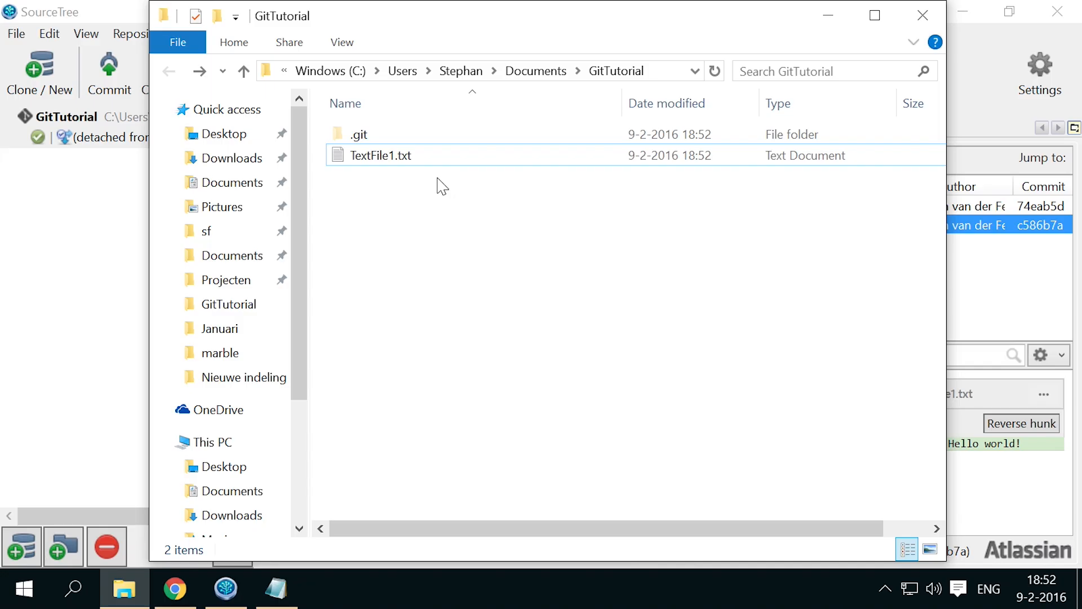
Step: Check out master at 74eab5d again from the history, then return to the folder
{"action": "left_click", "coordinate": [966, 69]}
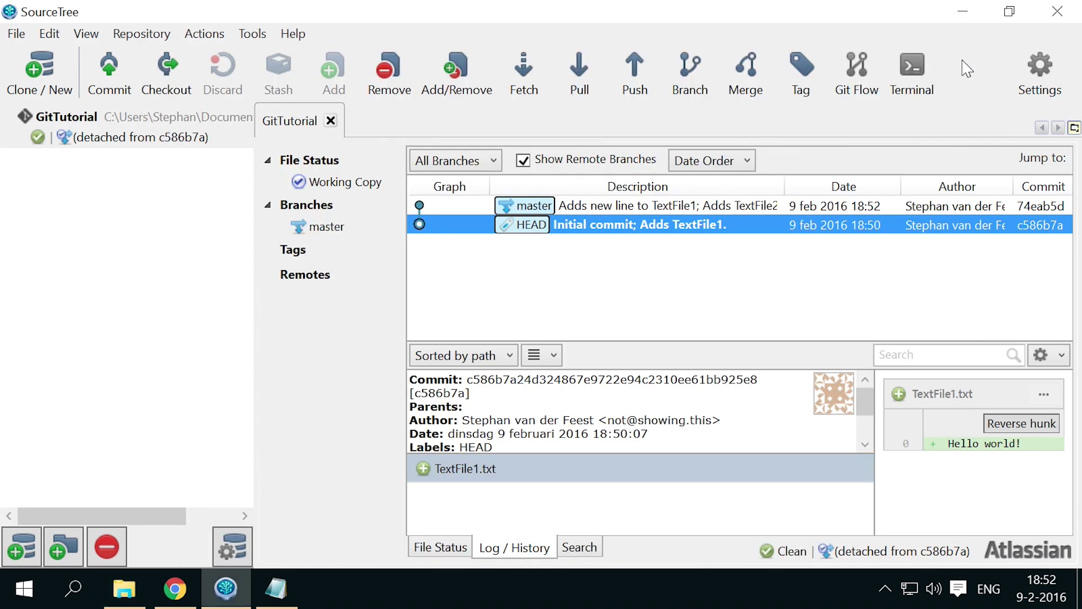
{"action": "left_click", "coordinate": [615, 209]}
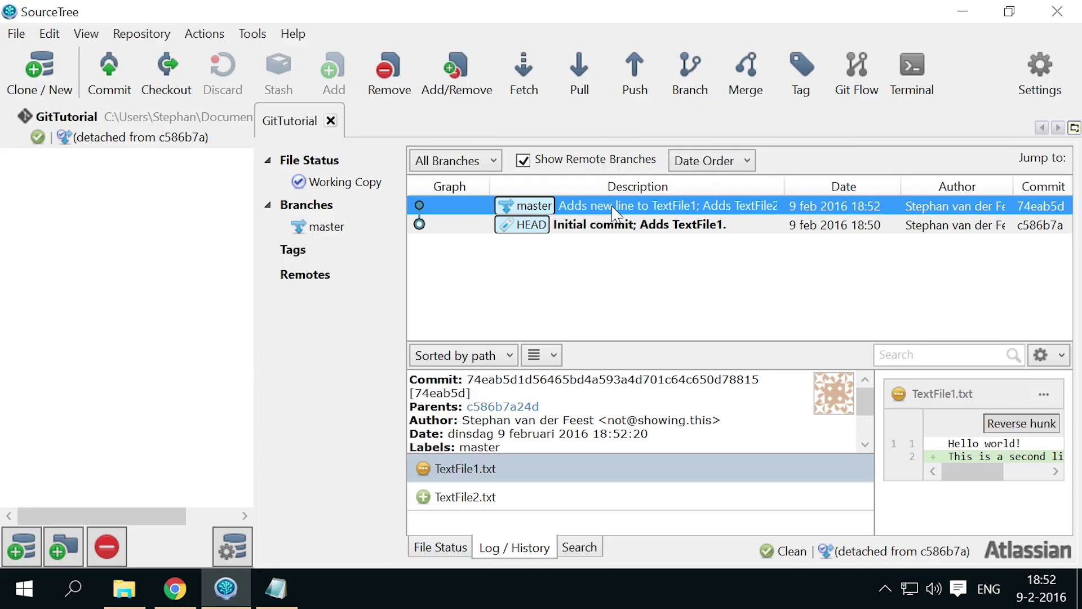
{"action": "double_click", "coordinate": [615, 209]}
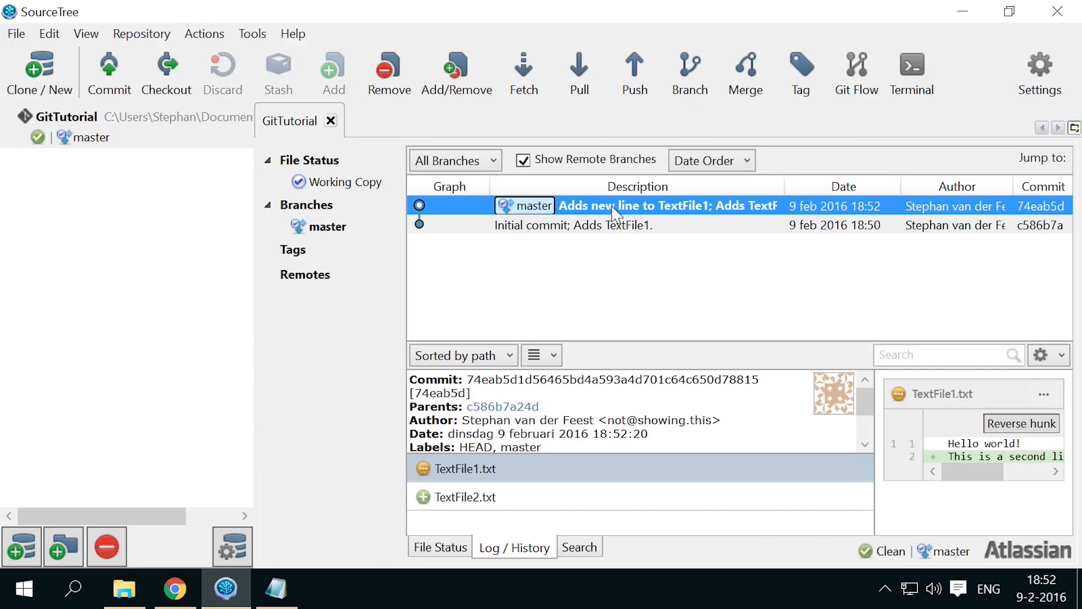
{"action": "key", "text": "alt+Tab"}
Step: Confirm TextFile1.txt and TextFile2.txt both show their latest two lines, then close the windows
{"action": "left_click", "coordinate": [447, 157]}
{"action": "double_click", "coordinate": [447, 161]}
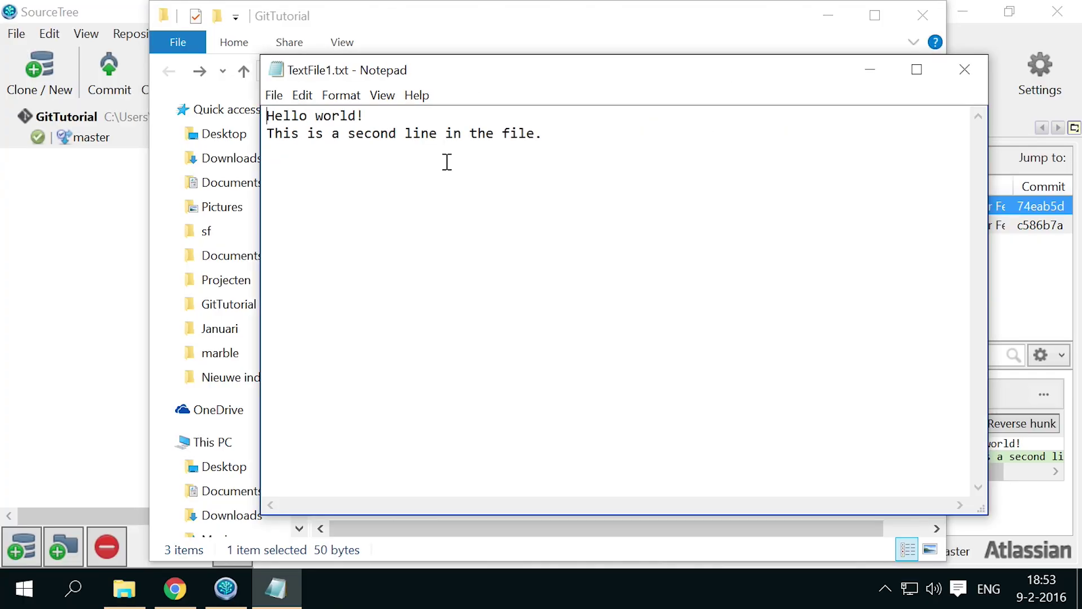
{"action": "left_click", "coordinate": [469, 18]}
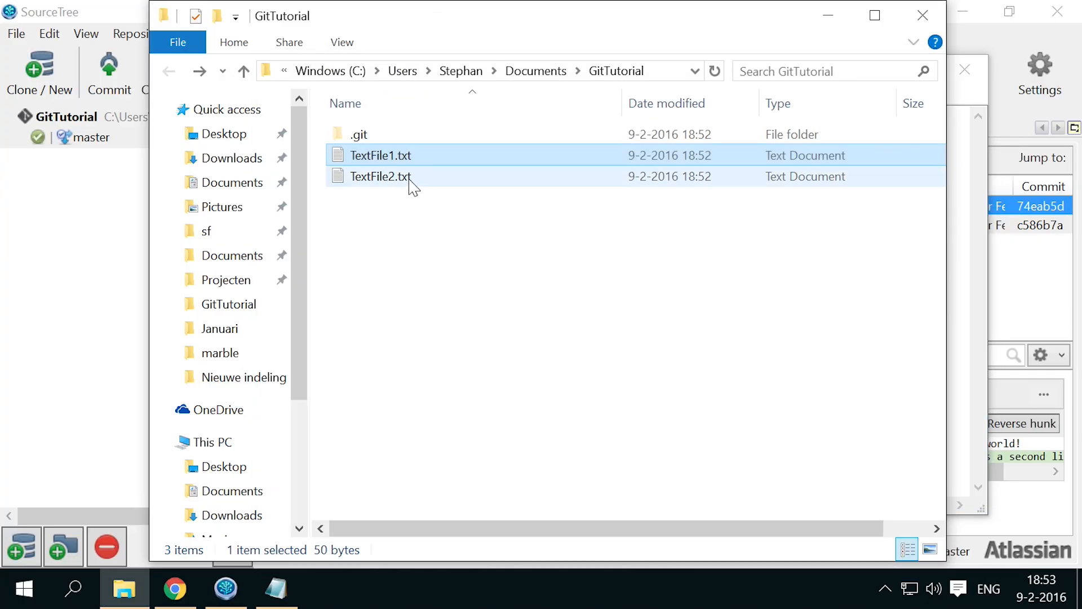
{"action": "double_click", "coordinate": [379, 176]}
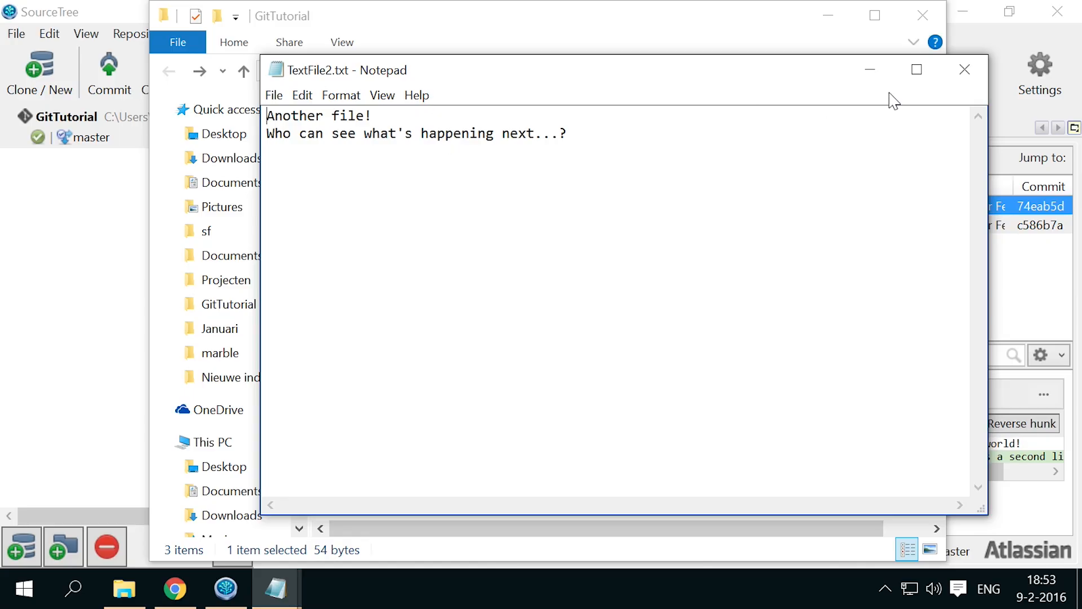
{"action": "left_click", "coordinate": [1020, 40]}
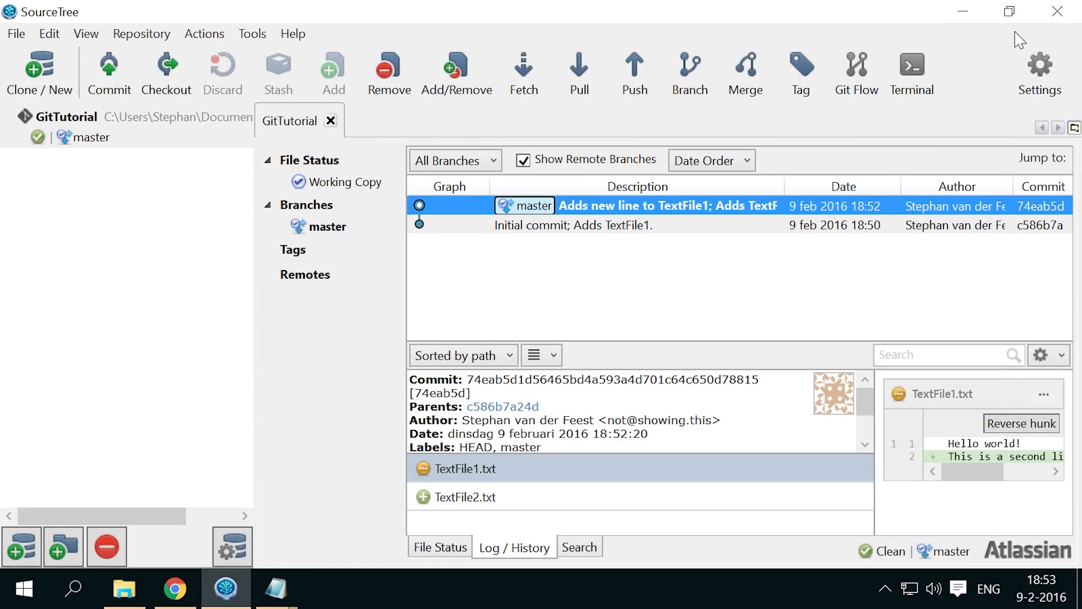